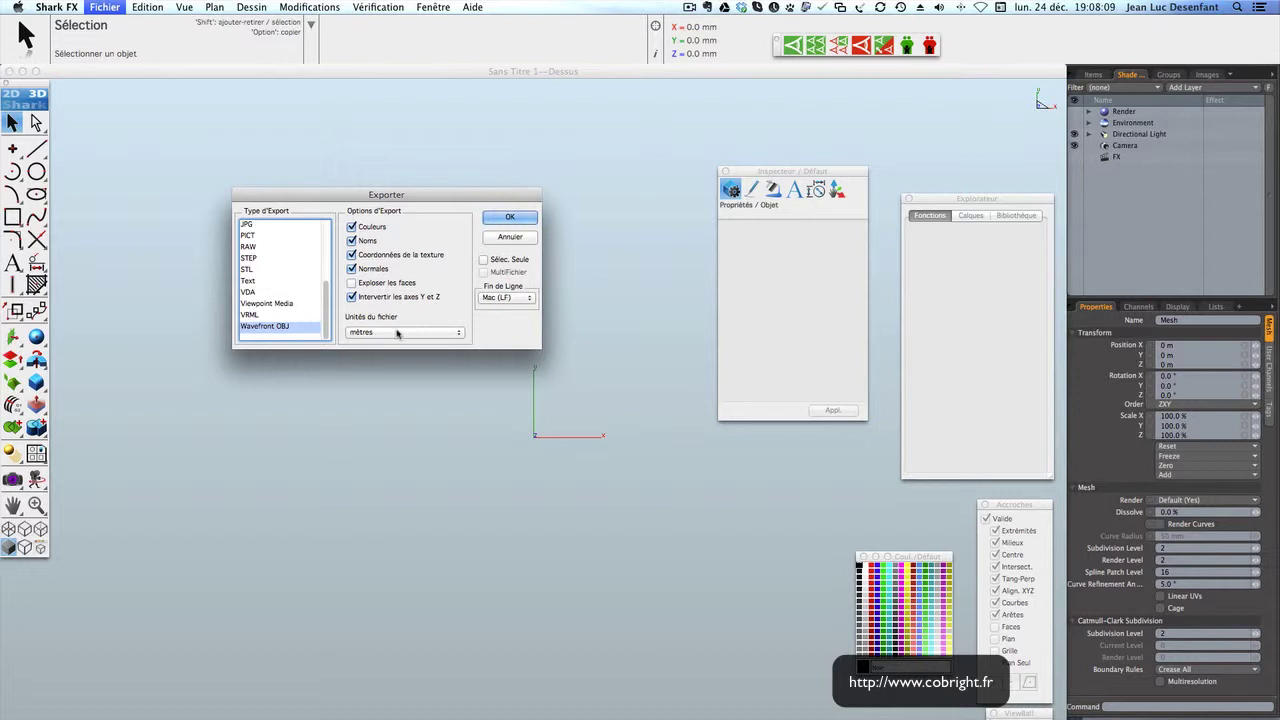
- Cancel the Wavefront OBJ export and quit Shark FX to return to modo
left_click(512, 240)
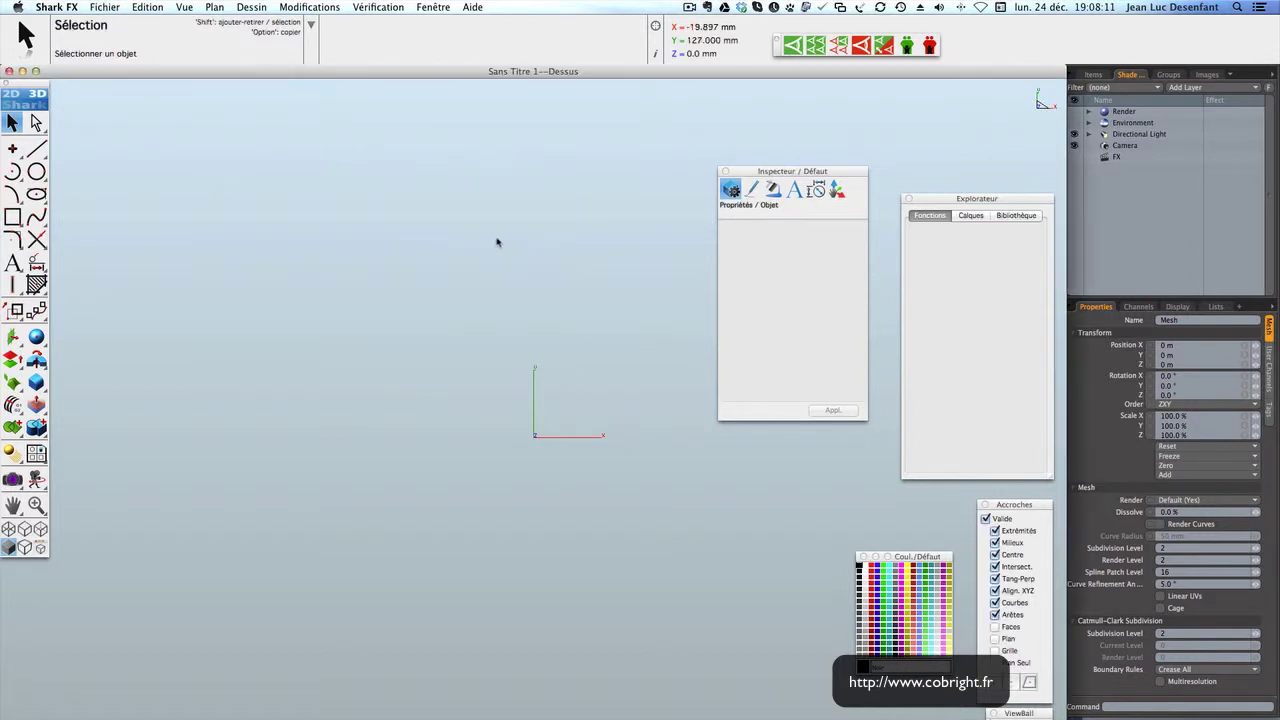
left_click(56, 7)
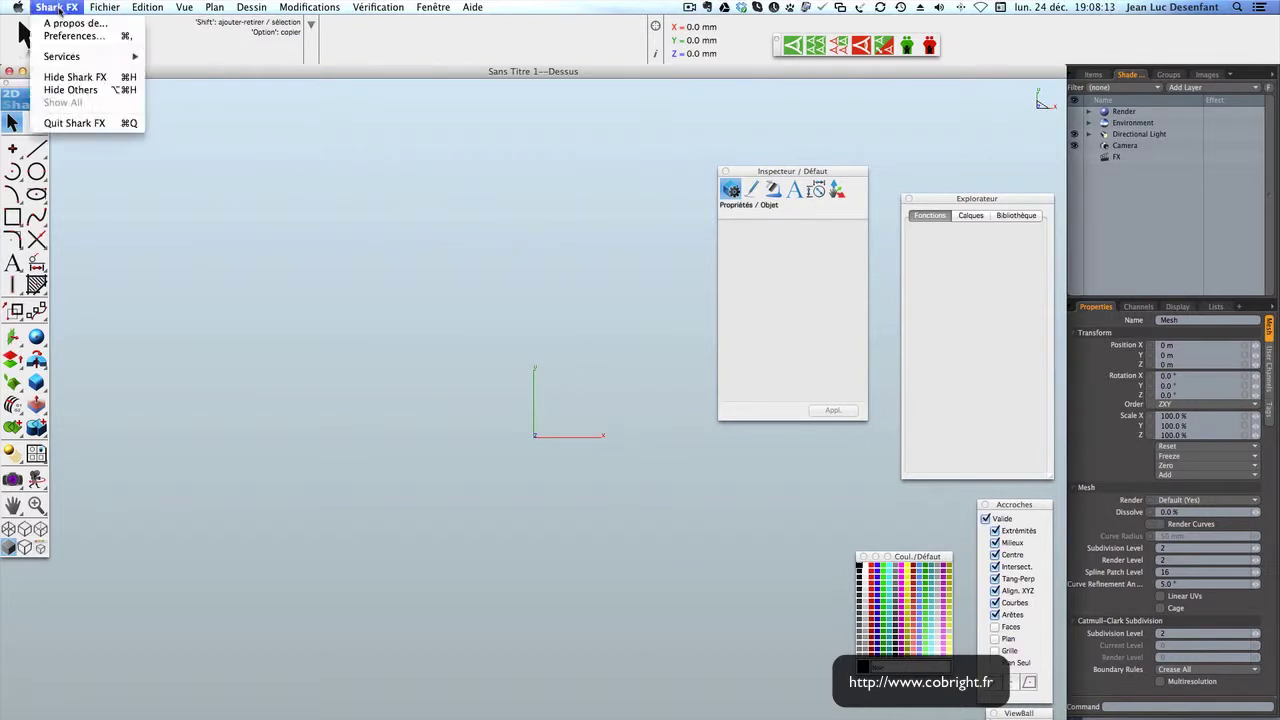
left_click(70, 123)
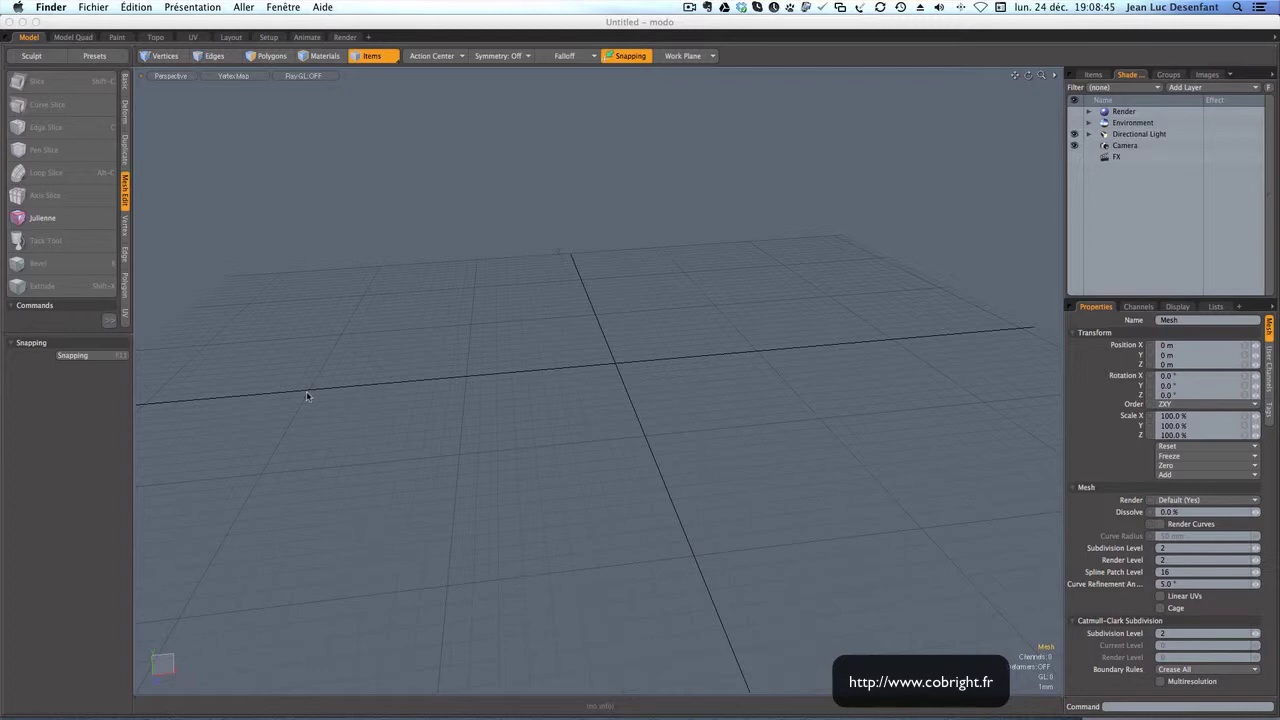
- In the Layout workspace, add the Sofa 02 mesh preset from Interior > Furniture > Sofas And Lounges
left_click(231, 38)
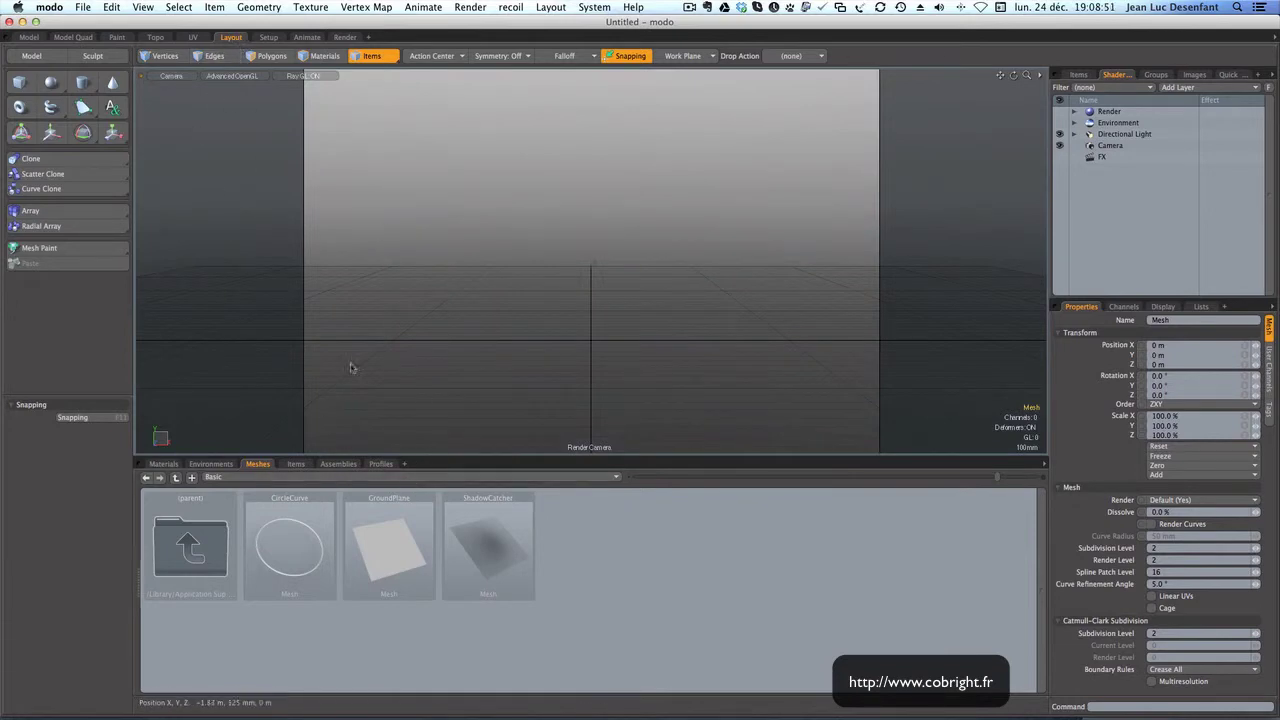
left_click(433, 479)
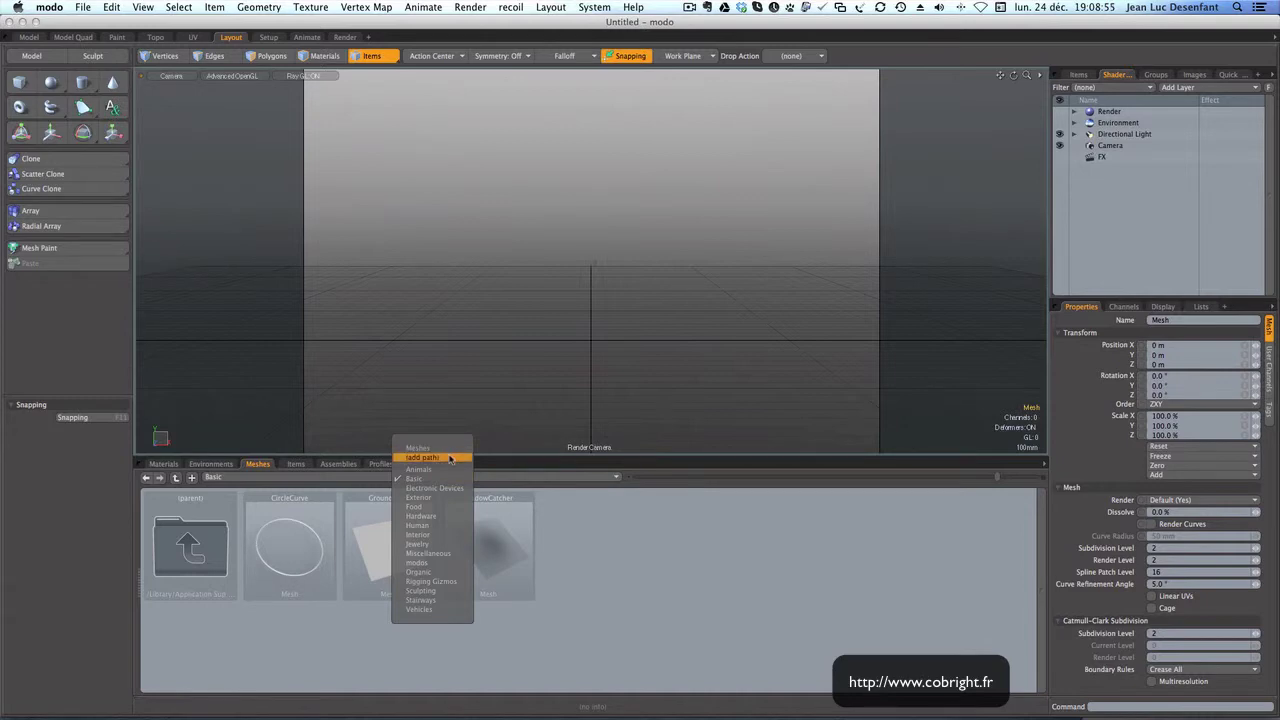
left_click(446, 534)
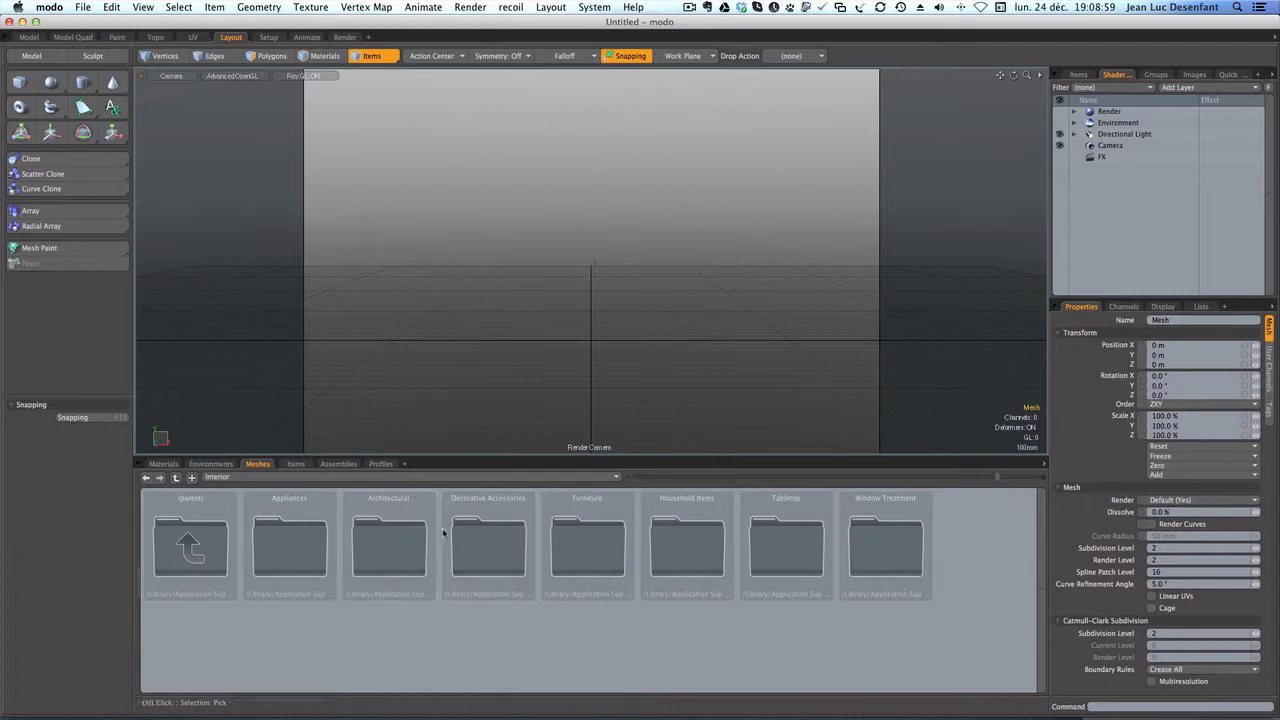
double_click(586, 542)
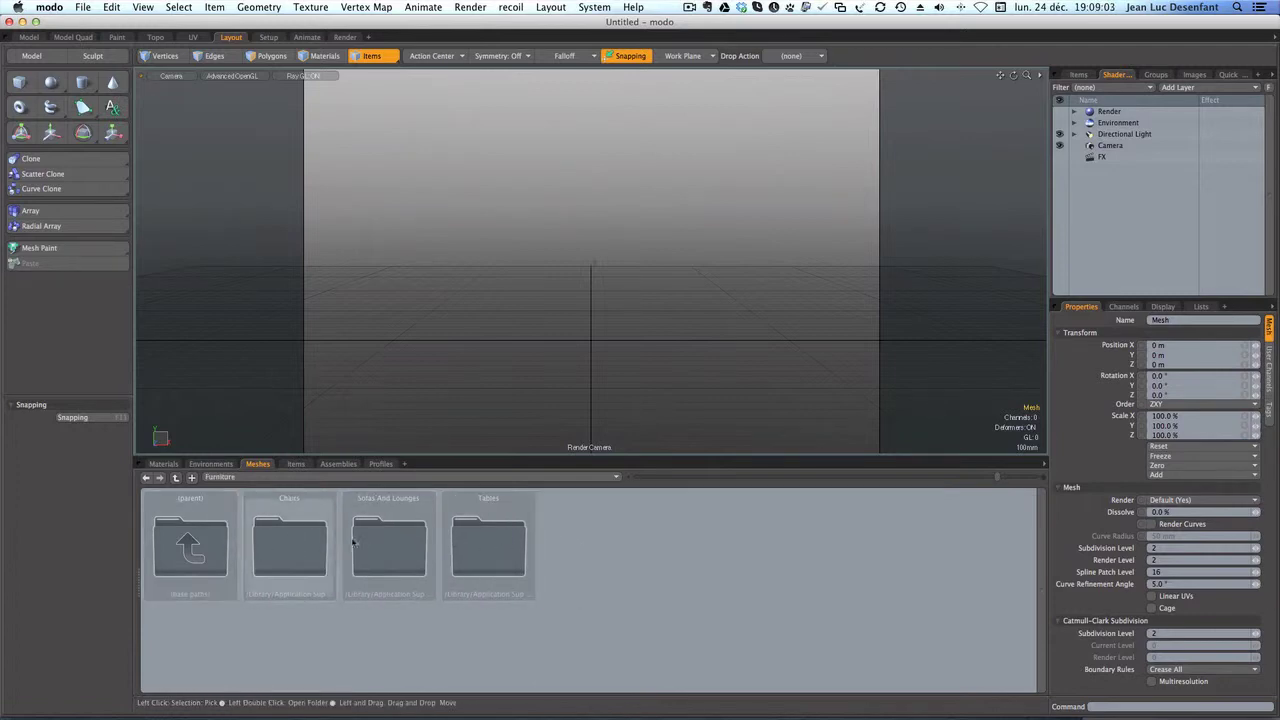
double_click(393, 546)
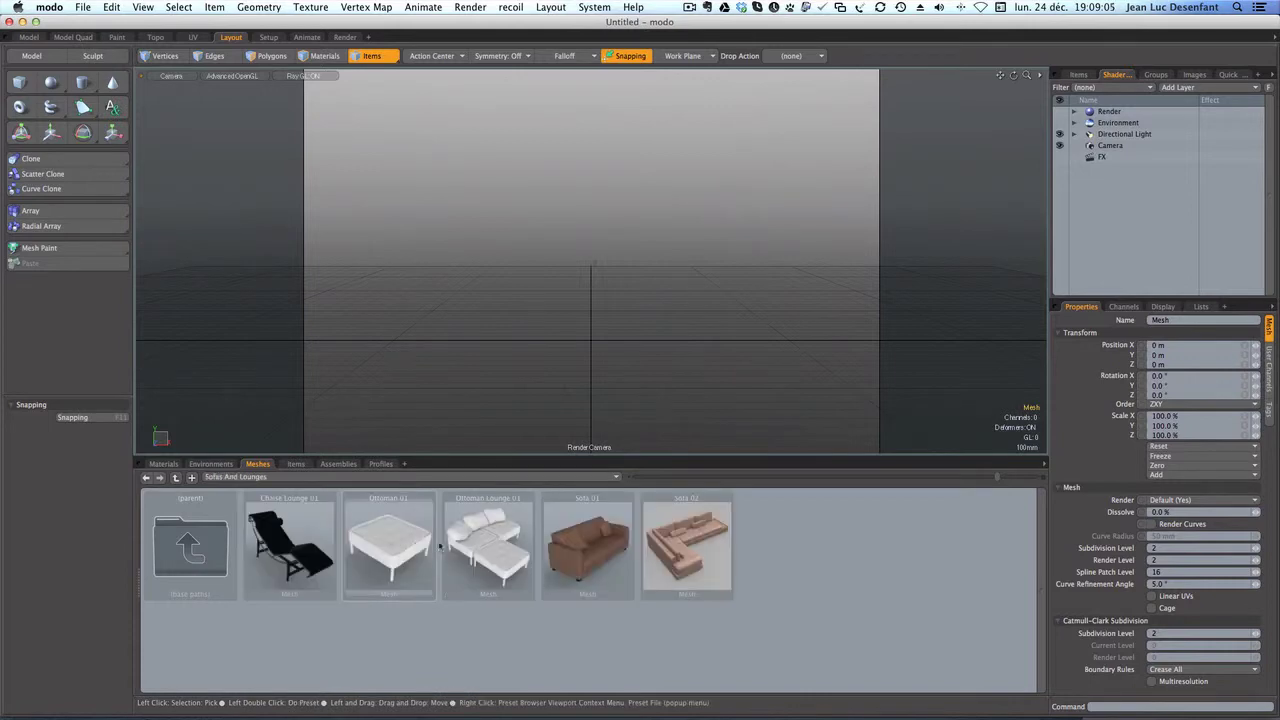
left_click(670, 559)
double_click(670, 559)
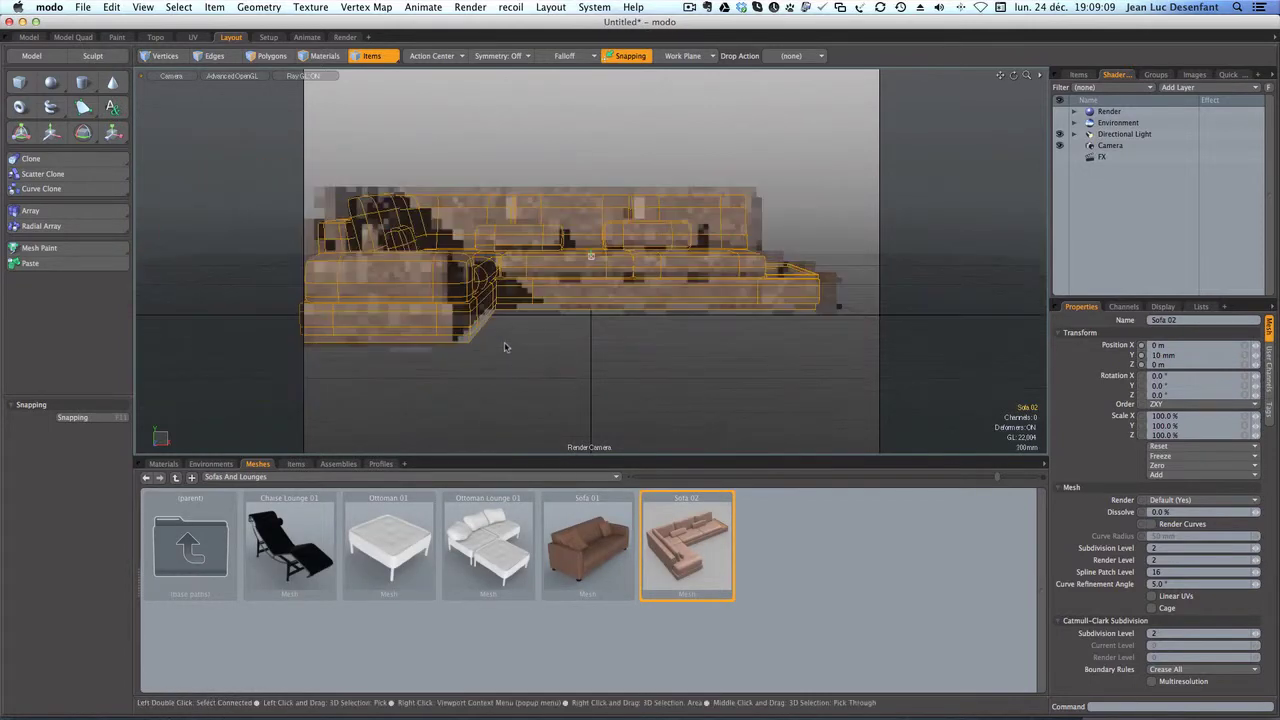
- Frame the sofa in the camera view and orbit the camera to a raised three-quarter angle
key("a")
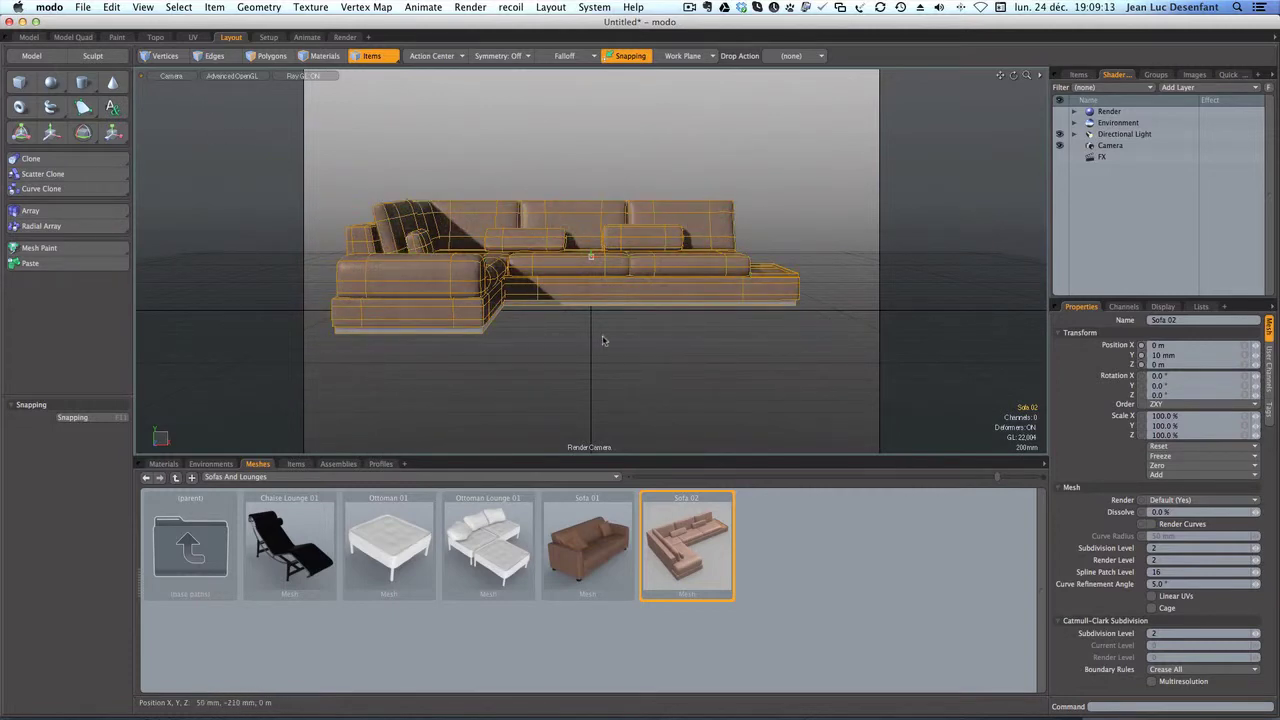
key("alt")
left_click_drag(655, 352, 730, 418, "alt")
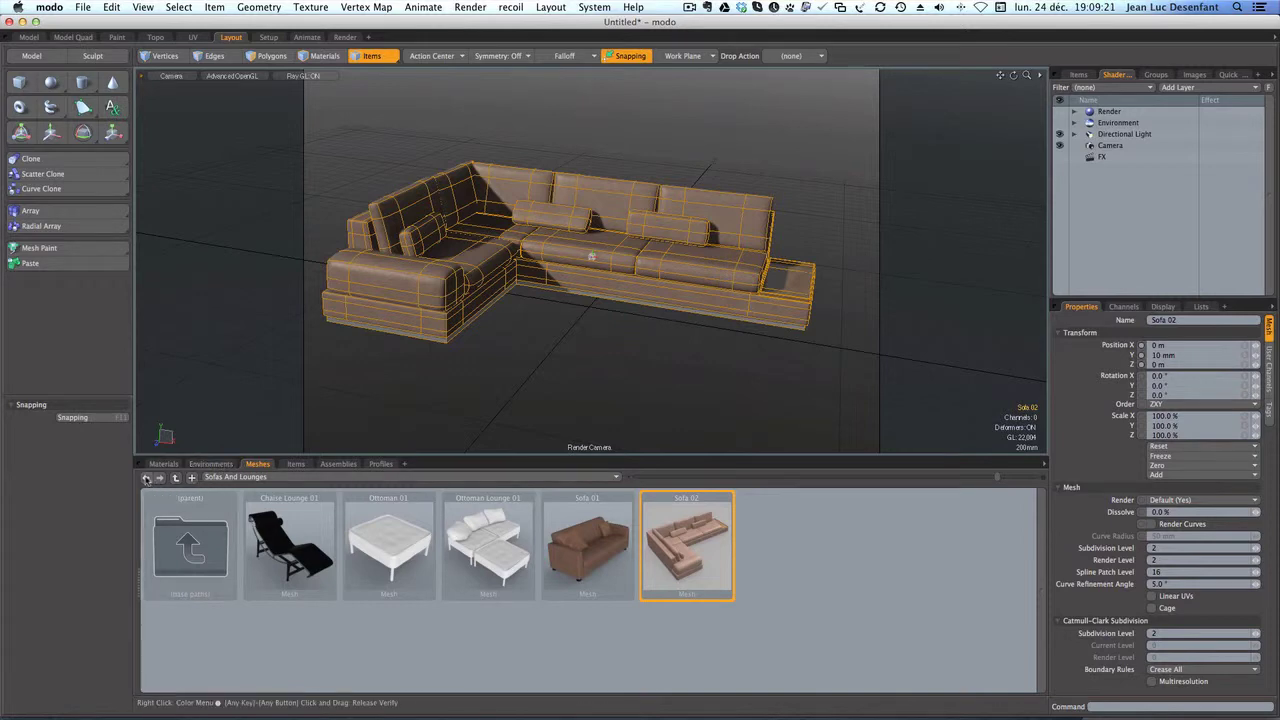
- Add the Table Coffee 01 mesh preset from the furniture library's Tables folder to the scene
double_click(182, 547)
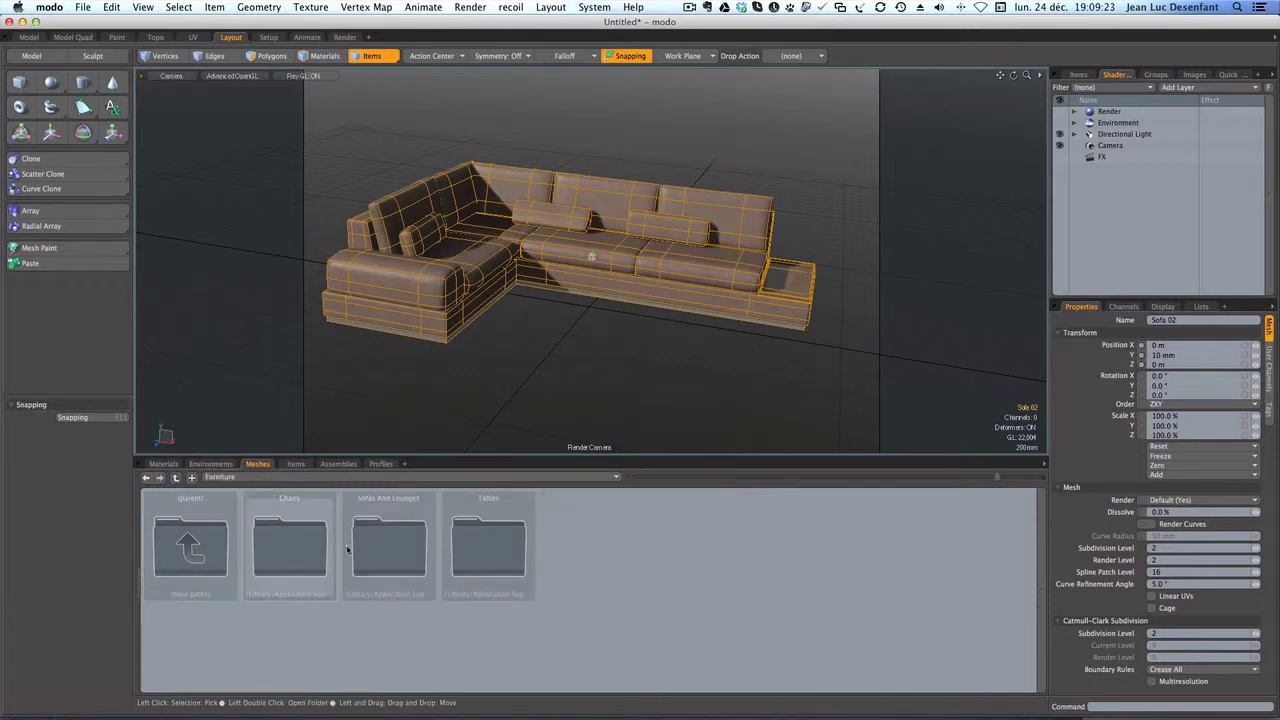
double_click(487, 555)
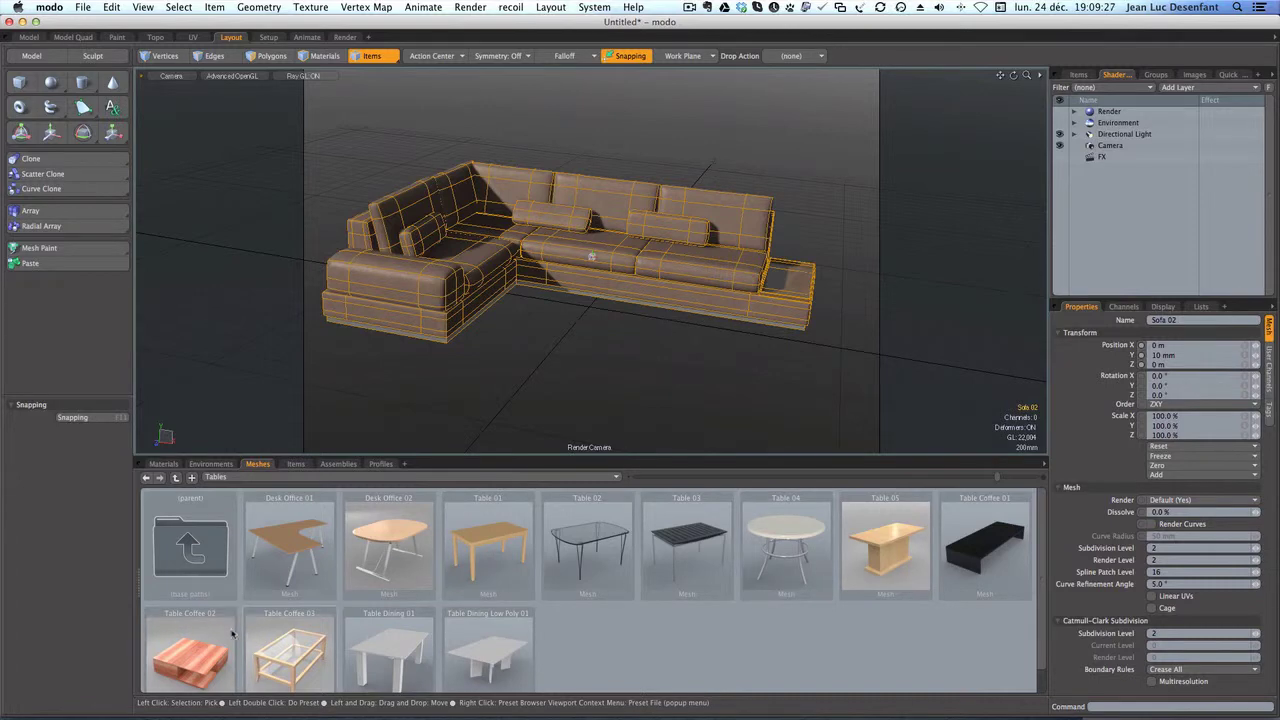
double_click(980, 547)
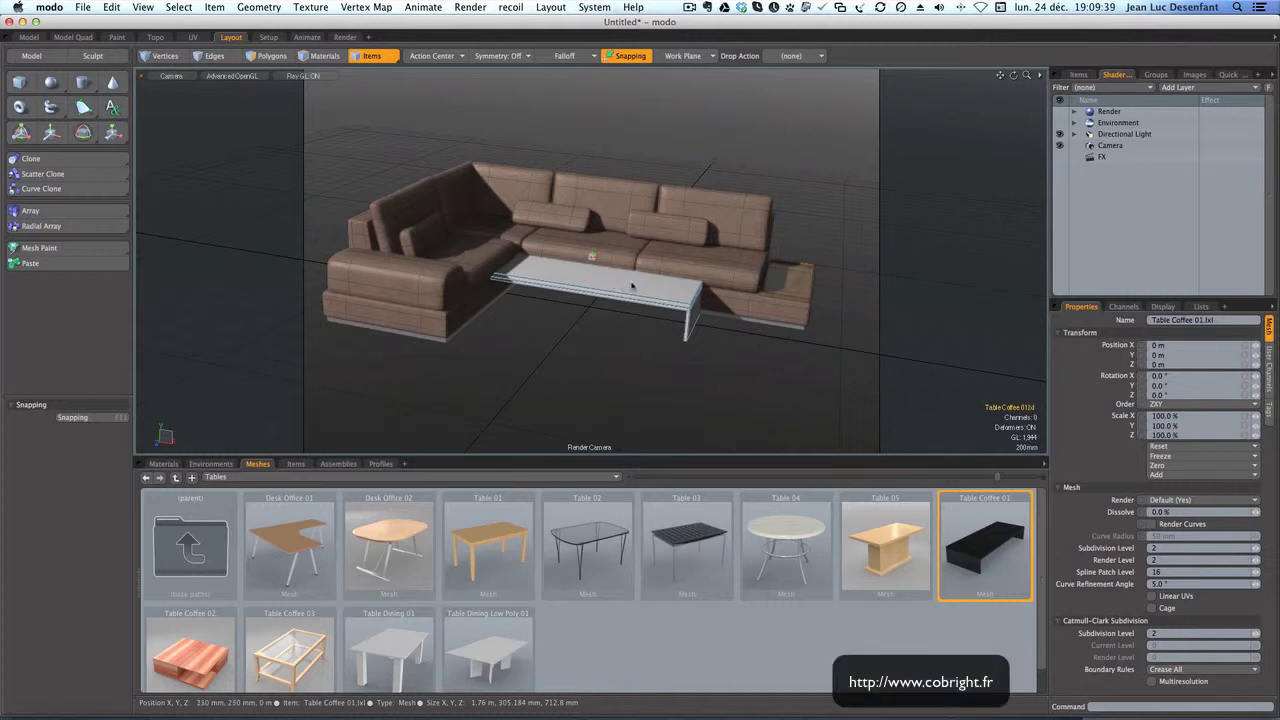
- Move the coffee table in front of the sofa, to about X 460 mm, Y -150 mm, Z 590 mm
left_click(644, 287)
key("shift")
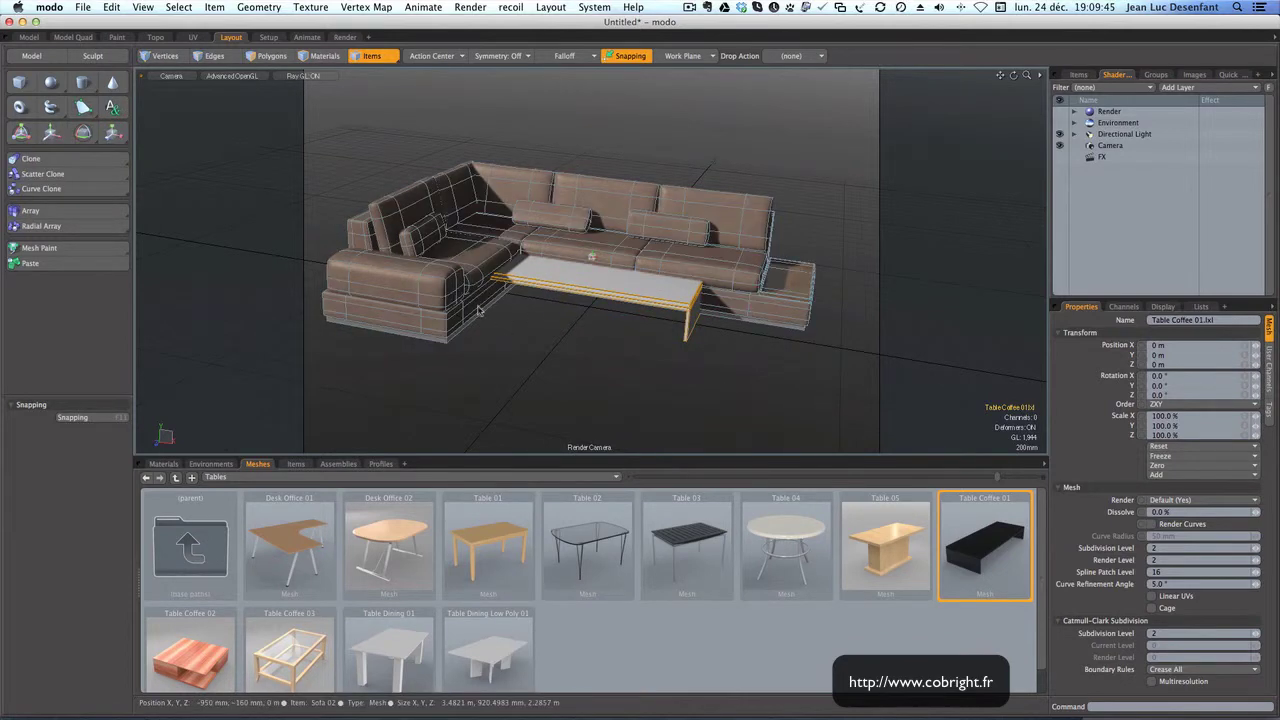
left_click(50, 132)
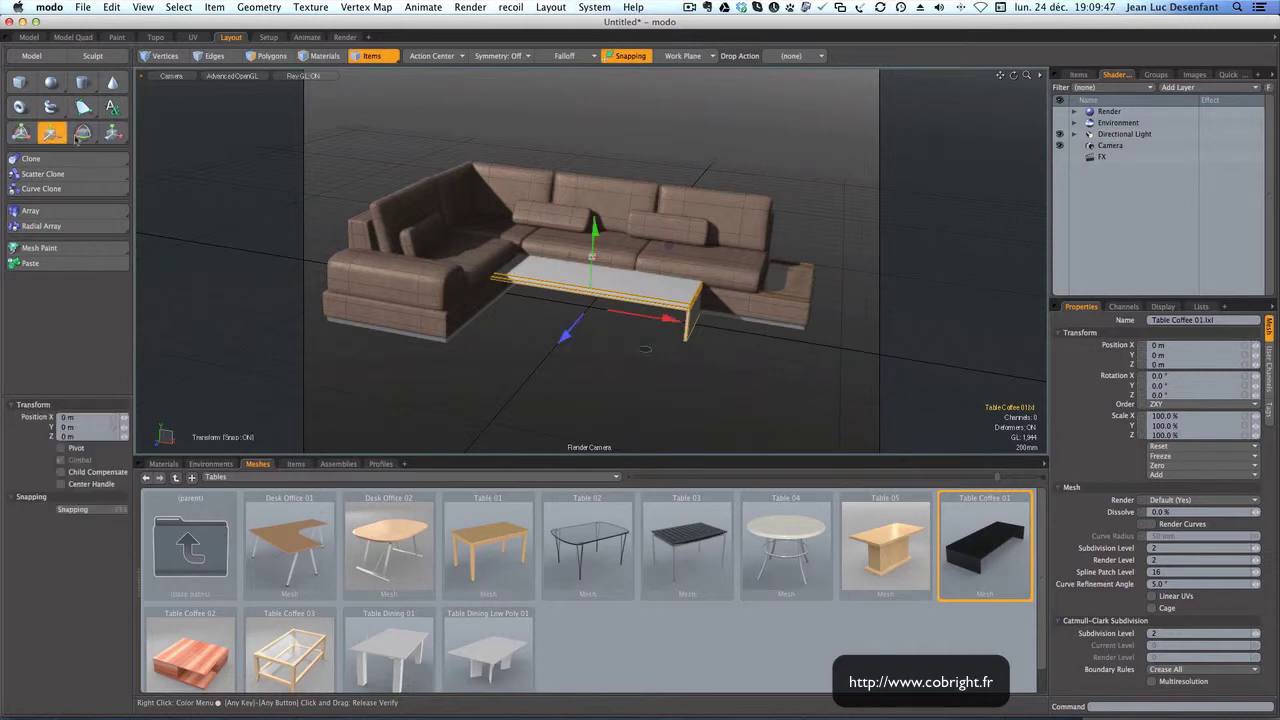
mouse_move(589, 306)
left_mouse_down()
mouse_move(655, 355)
mouse_move(735, 380)
mouse_move(720, 381)
left_mouse_up()
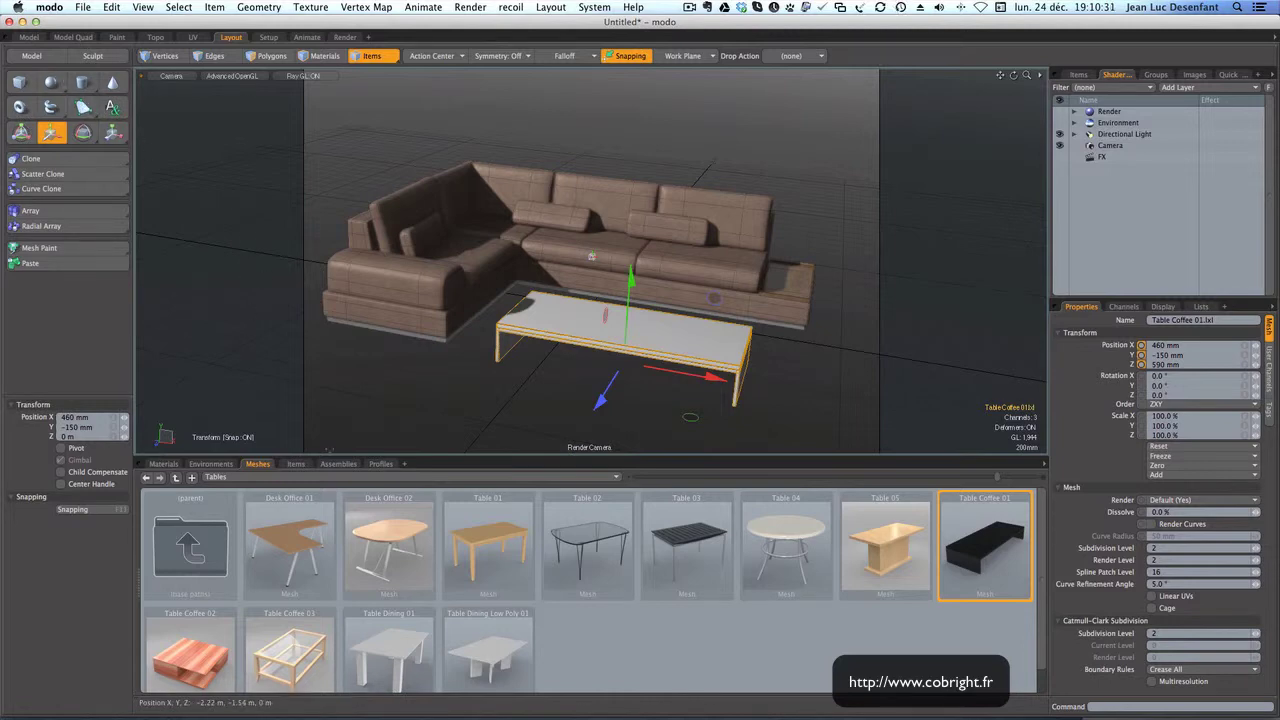
- Add the ShadowCatcher mesh preset from the Basic folder and lower it to about Y -50 mm
left_click(330, 479)
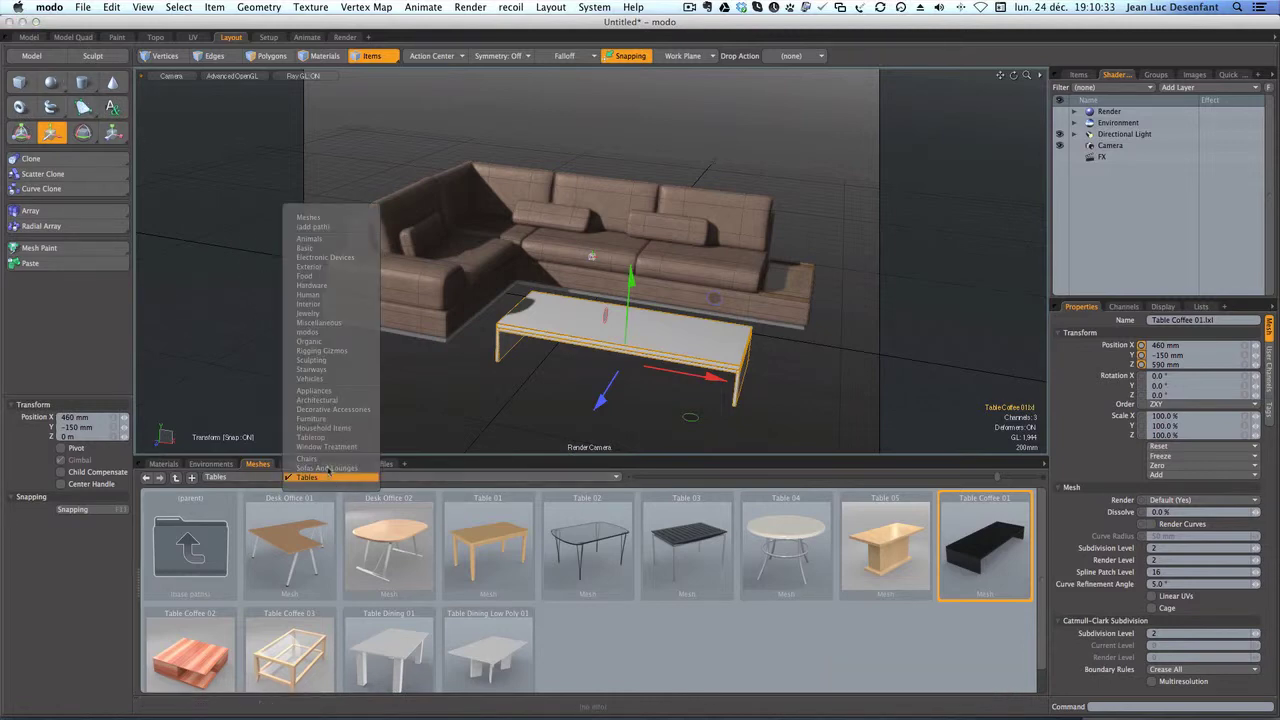
left_click(333, 249)
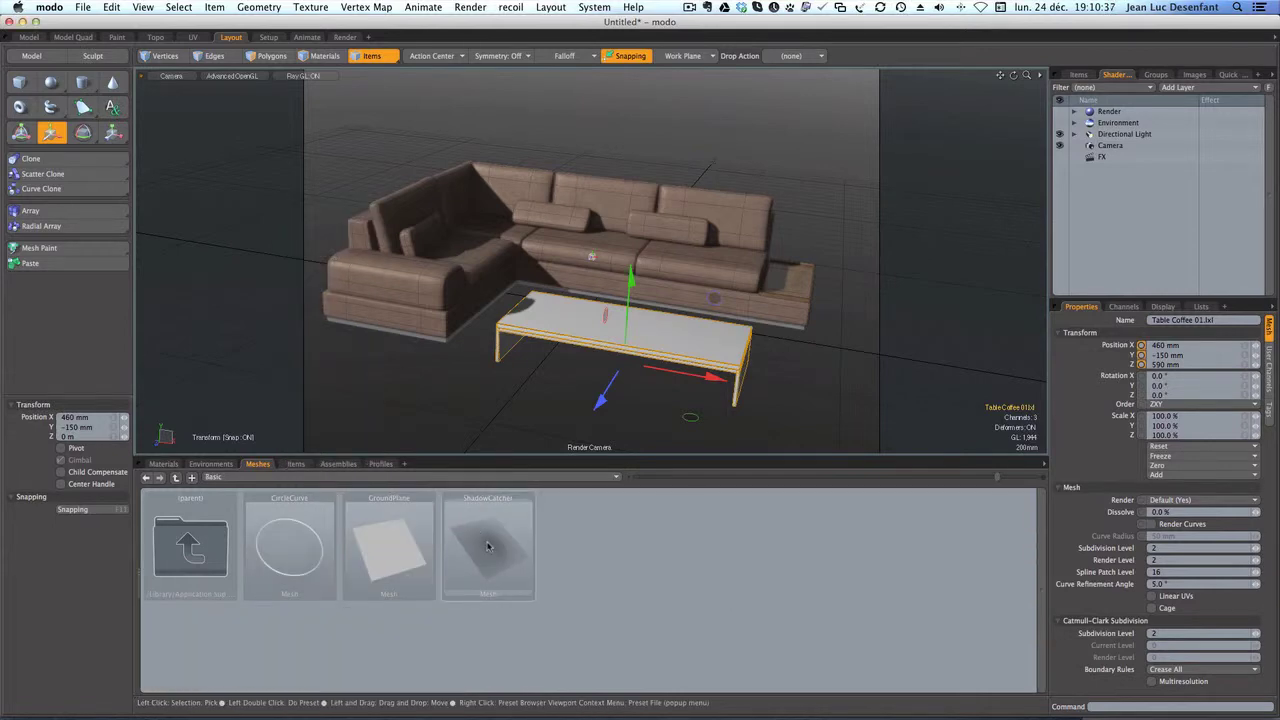
double_click(489, 546)
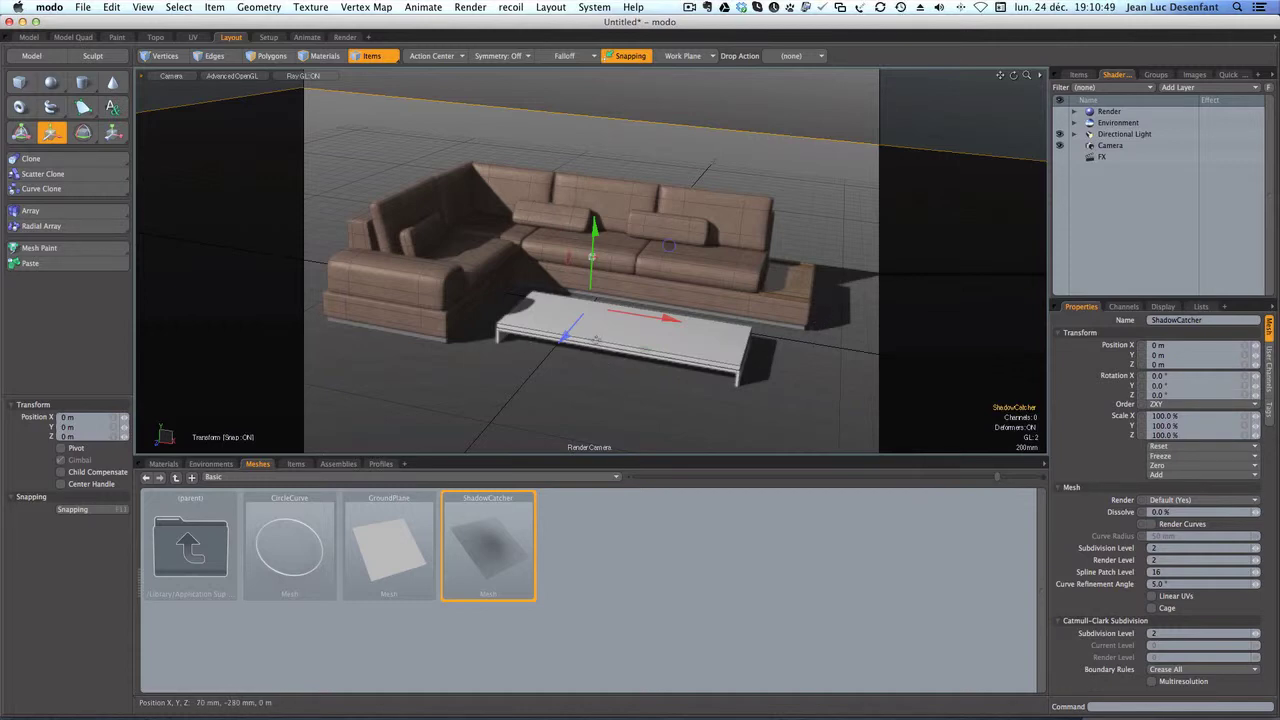
mouse_move(596, 229)
left_mouse_down()
mouse_move(592, 256)
mouse_move(594, 230)
left_mouse_up()
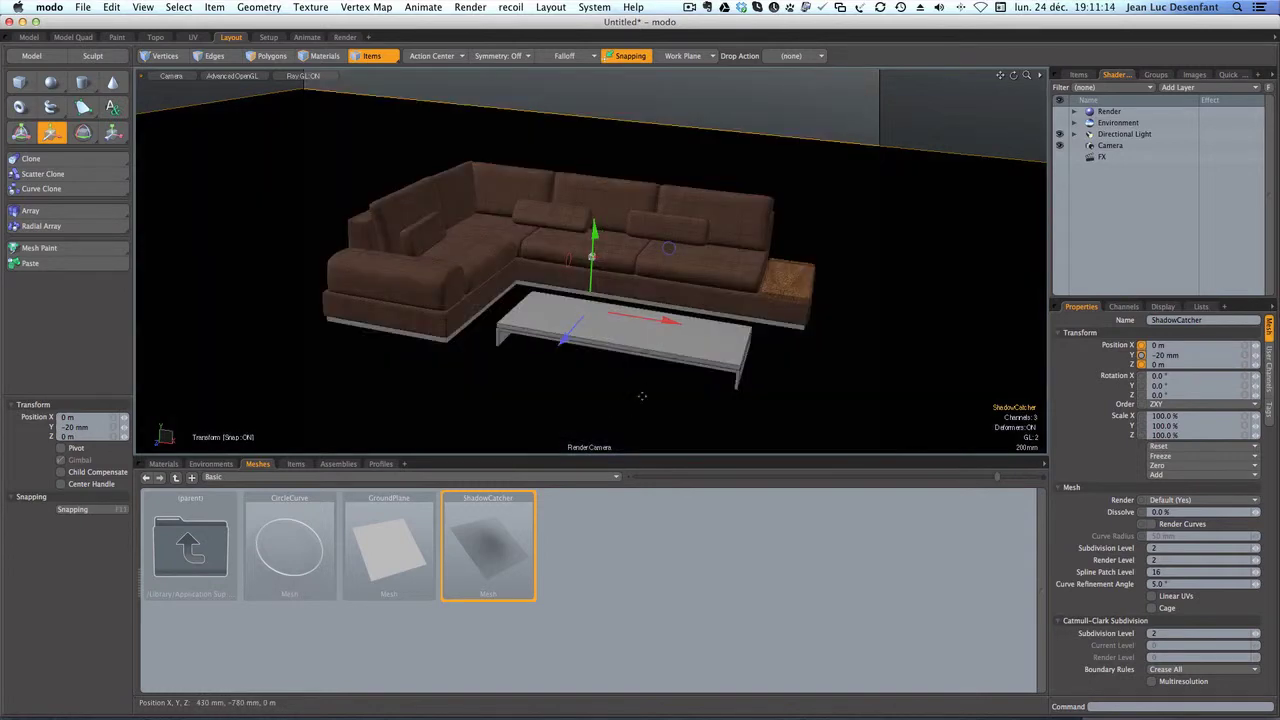
left_click_drag(642, 396, 644, 401)
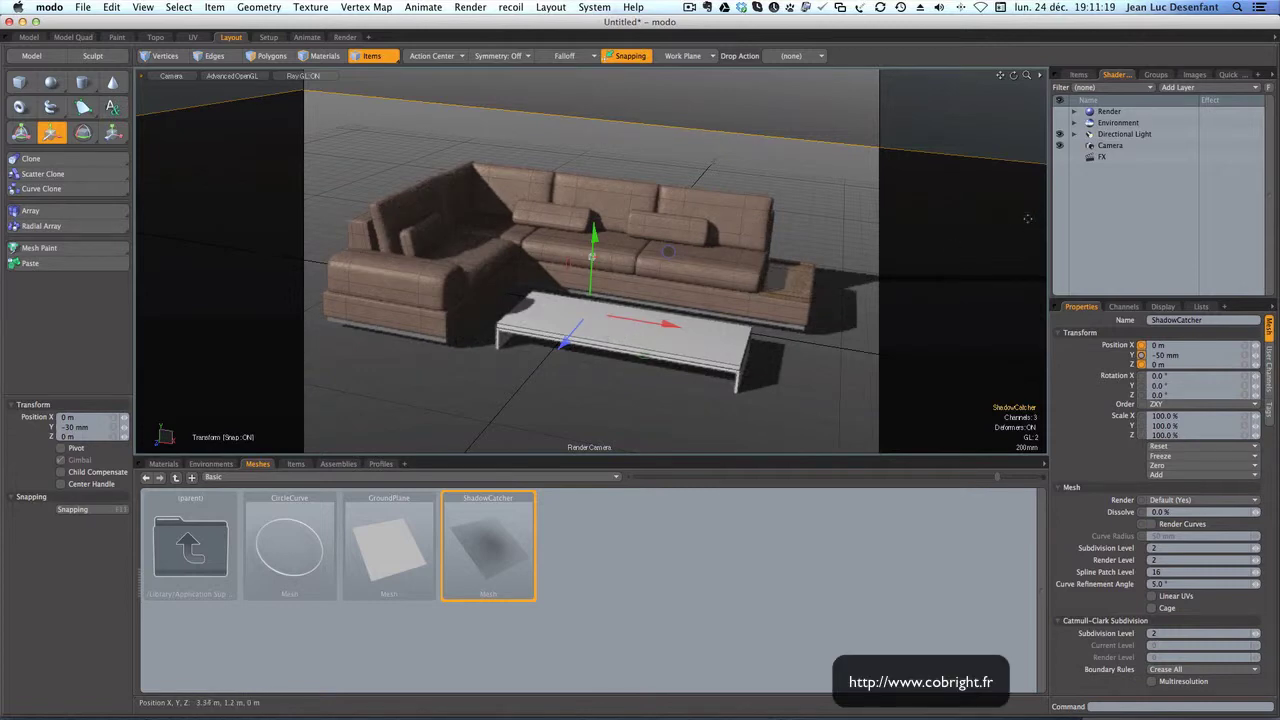
- Select Table Coffee 01 in the item list and raise it to about Y -50 mm
left_click(1082, 75)
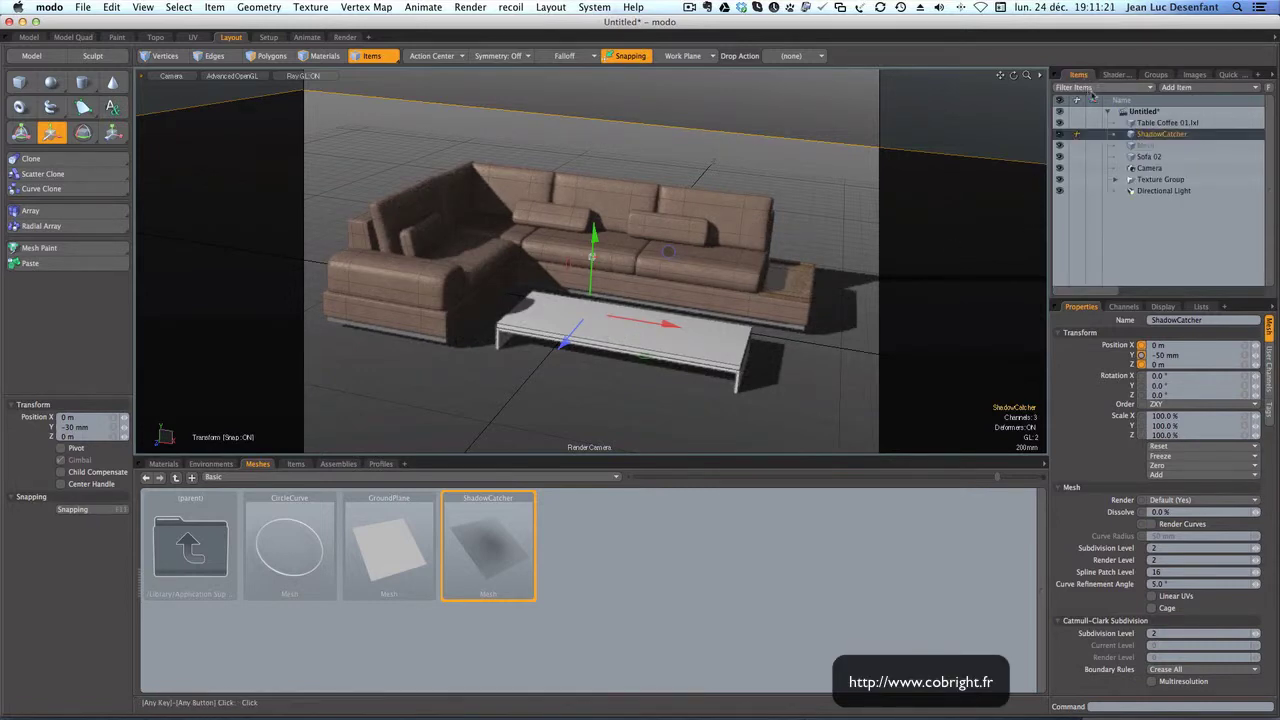
left_click(1160, 123)
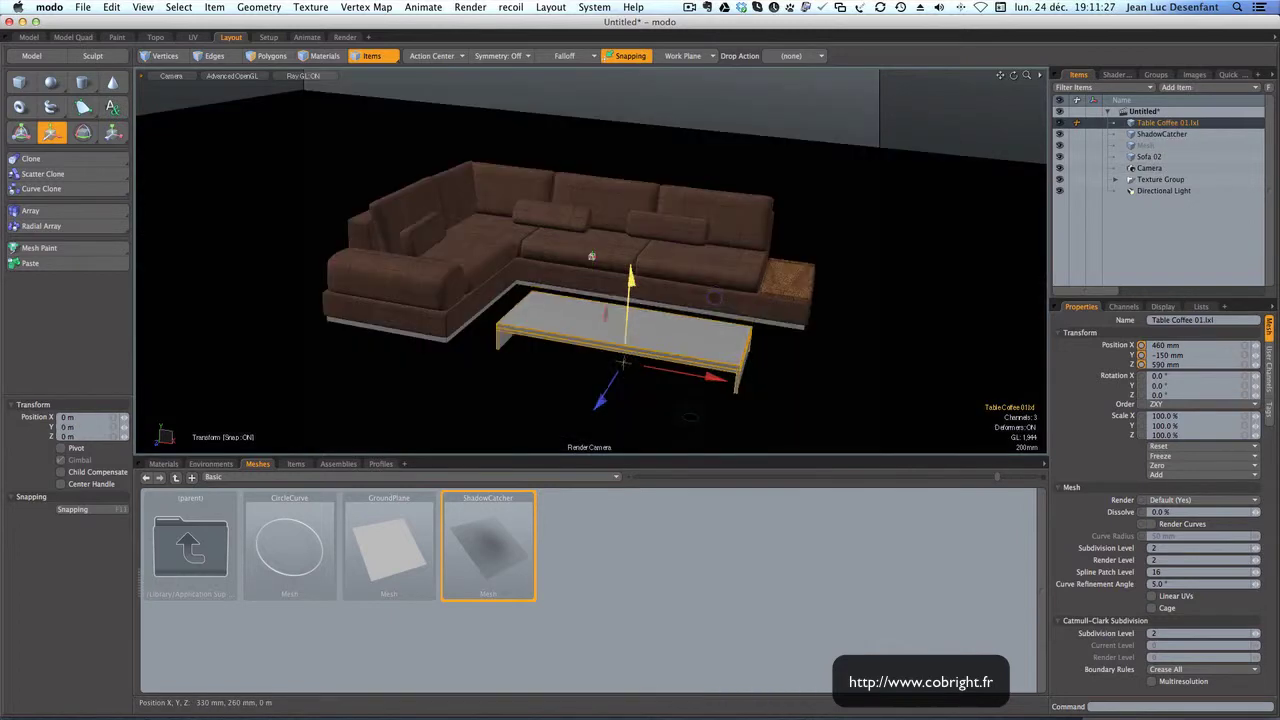
left_click_drag(622, 292, 625, 341)
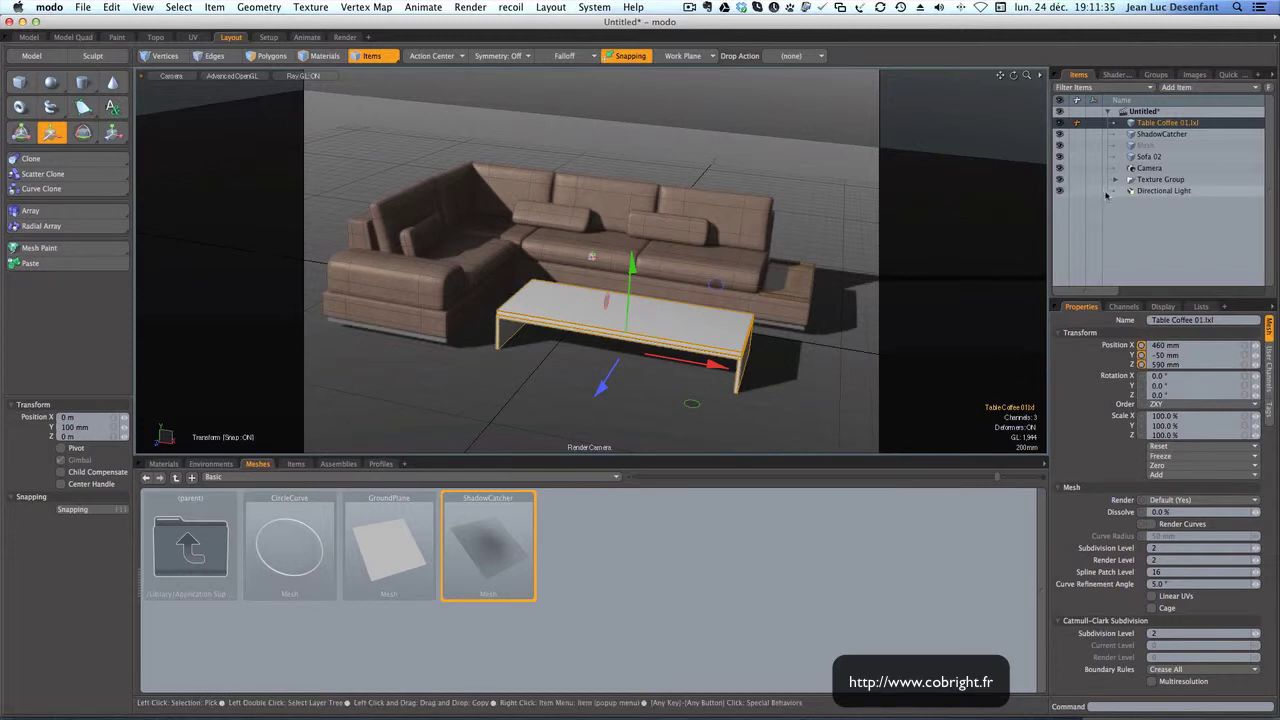
- Turn off the Directional Light and enable Indirect Illumination in the render item's Global Illumination settings
left_click(1059, 190)
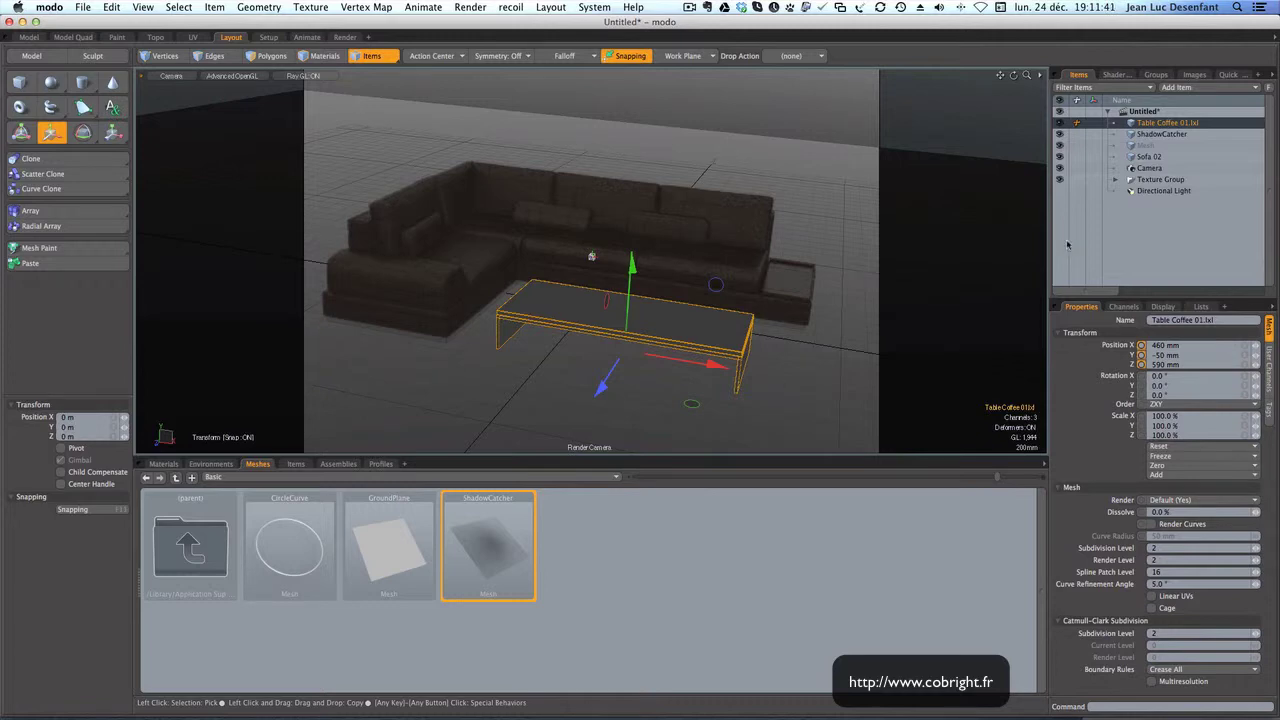
left_click(1116, 74)
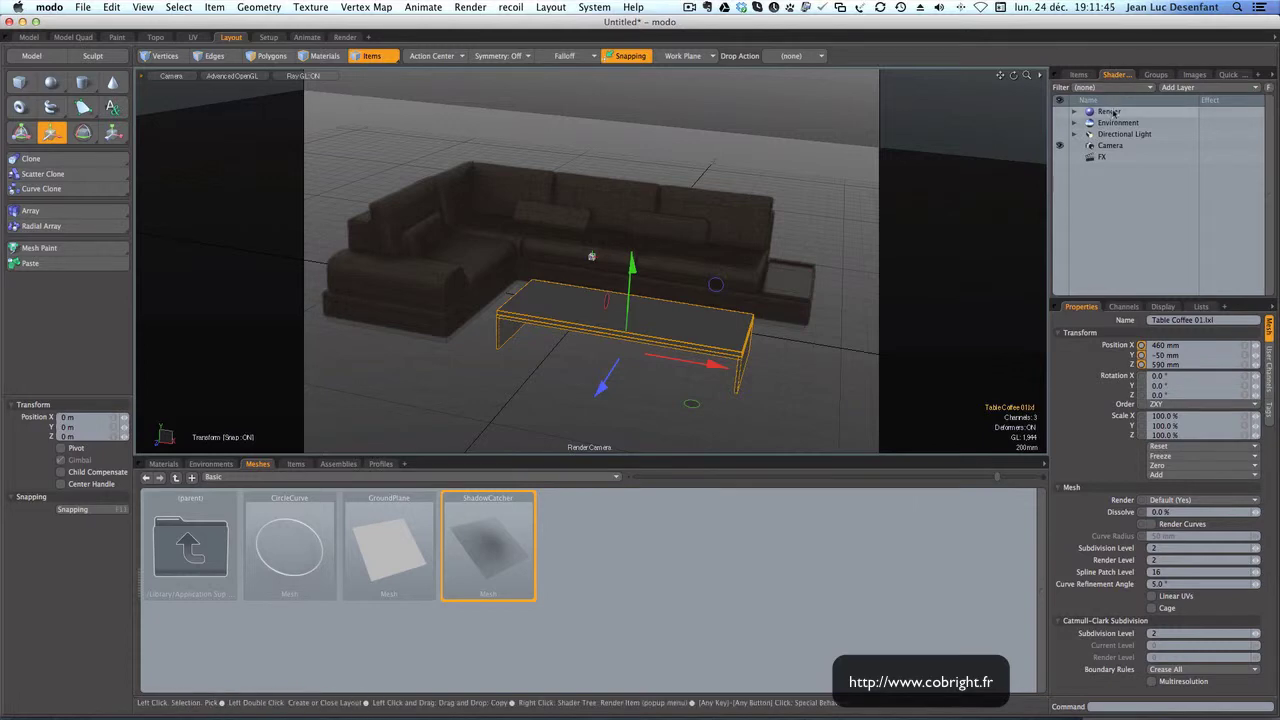
left_click(1110, 111)
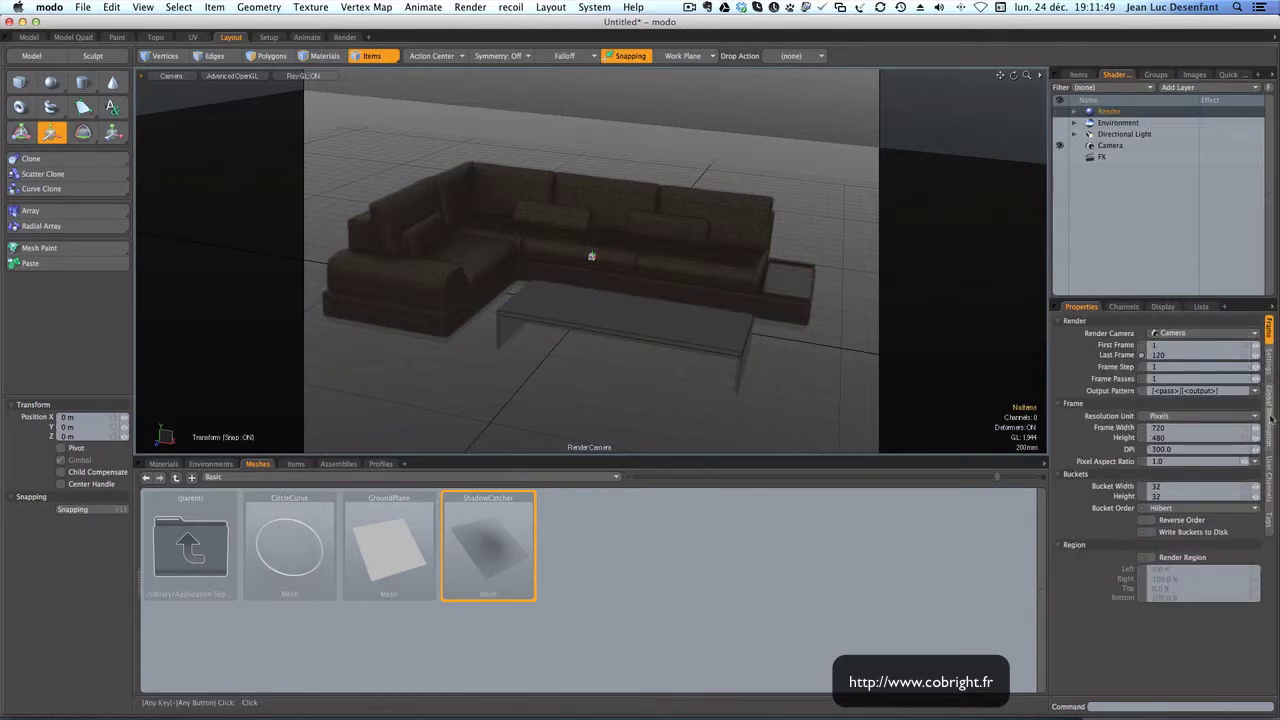
left_click(1270, 419)
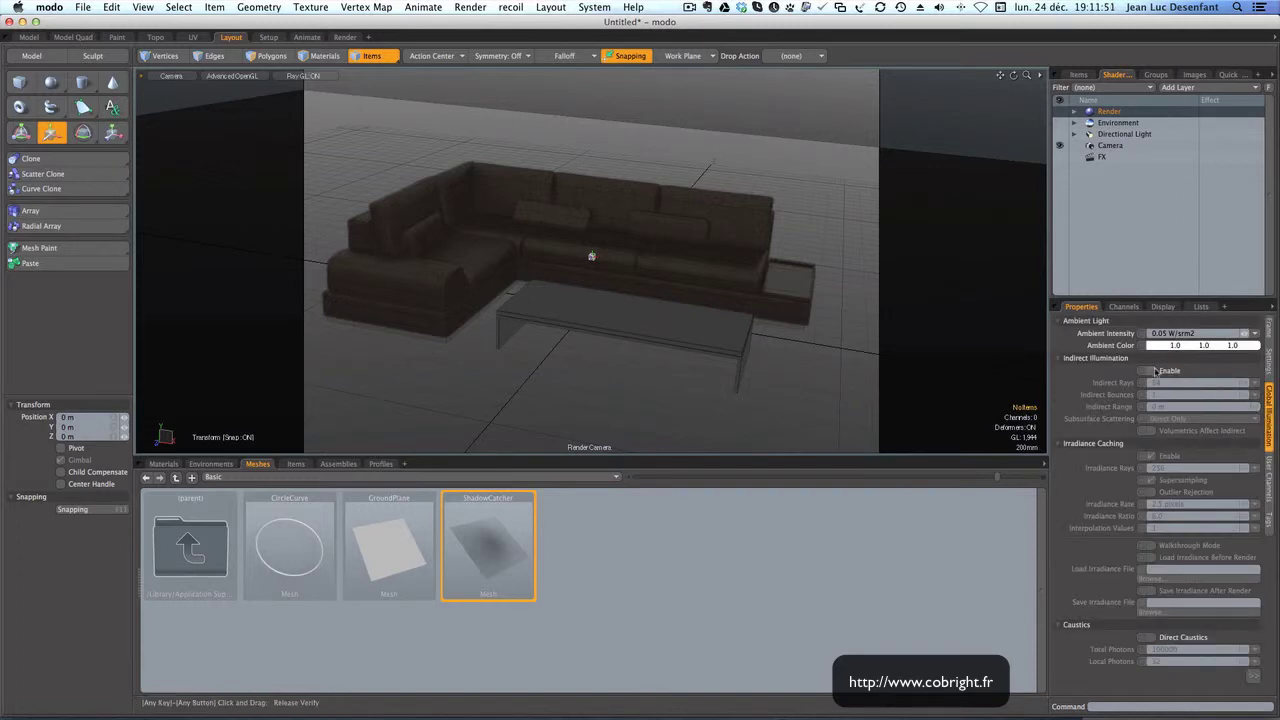
left_click(1151, 370)
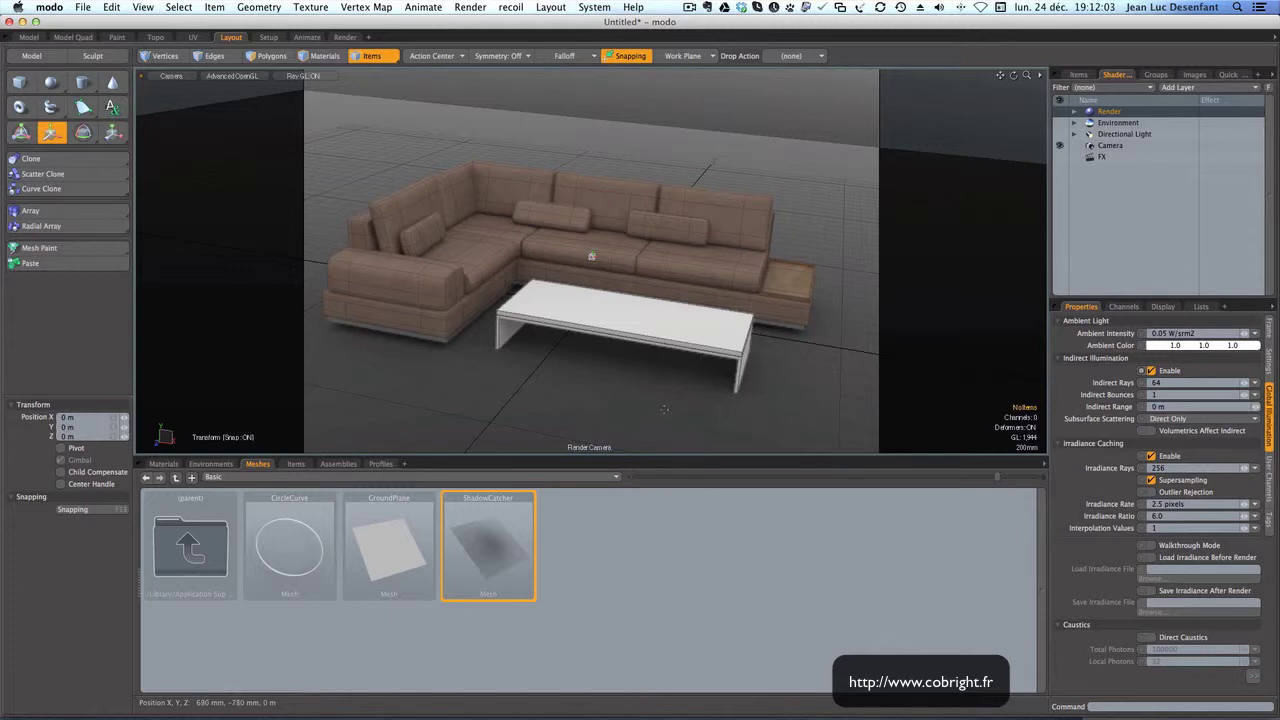
- In the Render layout, add the Outdoor Spherical 03 environment preset from the Outdoor folder of the Environments presets
left_click(345, 37)
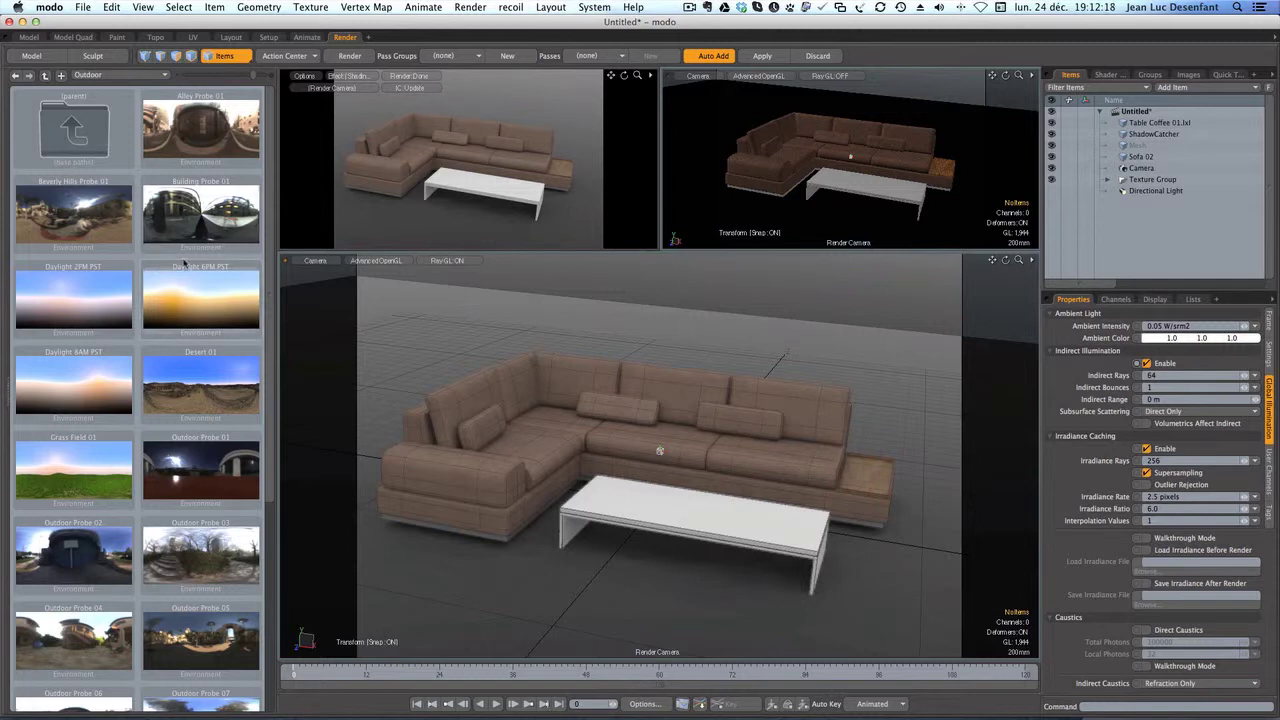
left_click(155, 75)
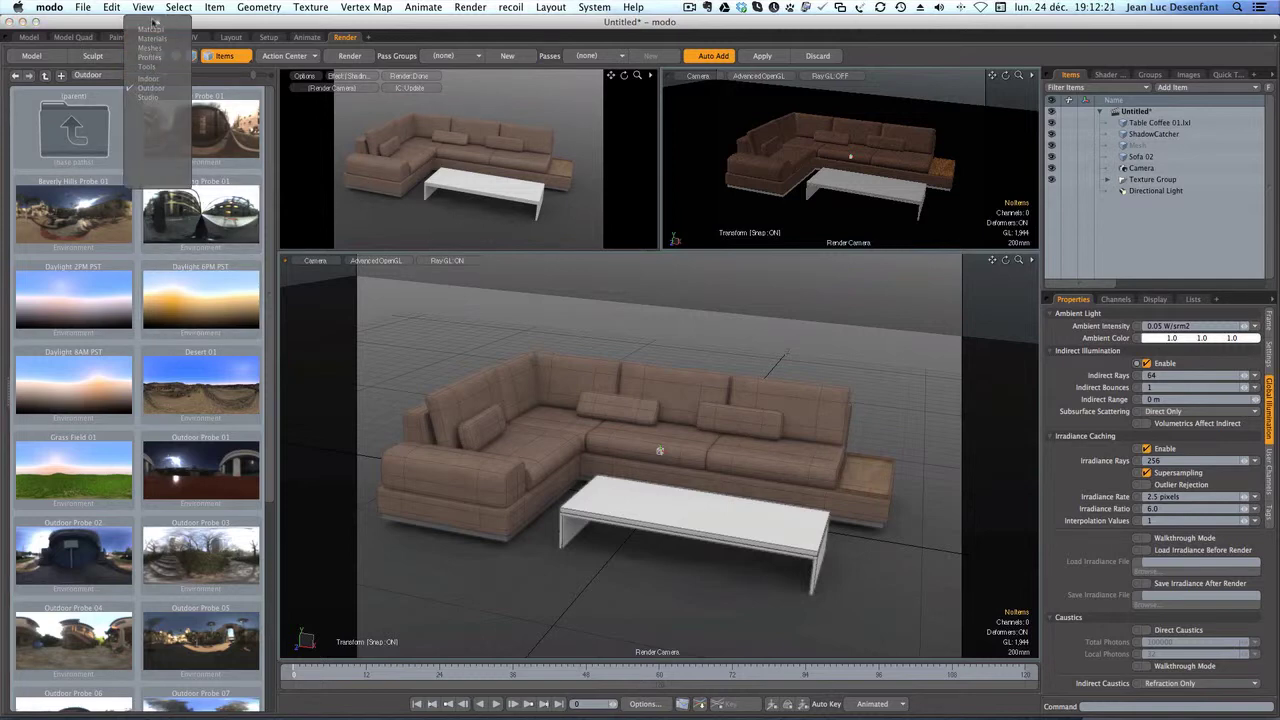
left_click(153, 27)
left_click(128, 74)
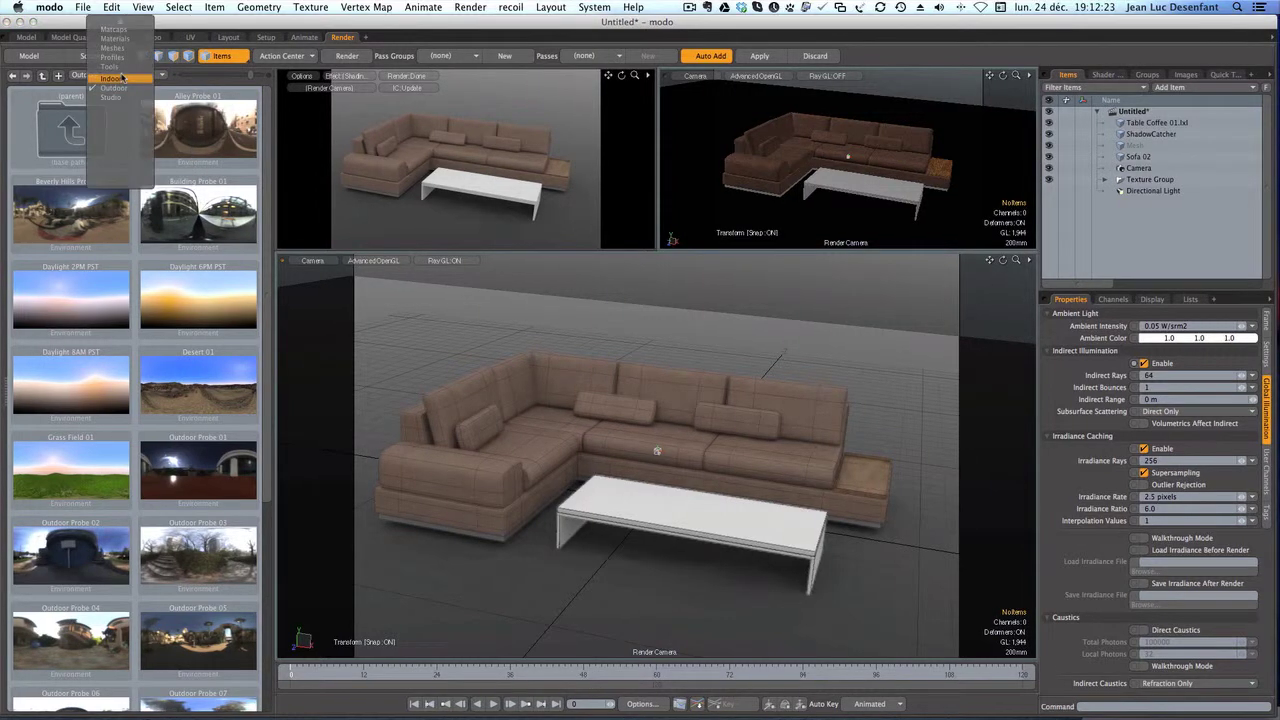
left_click(124, 24)
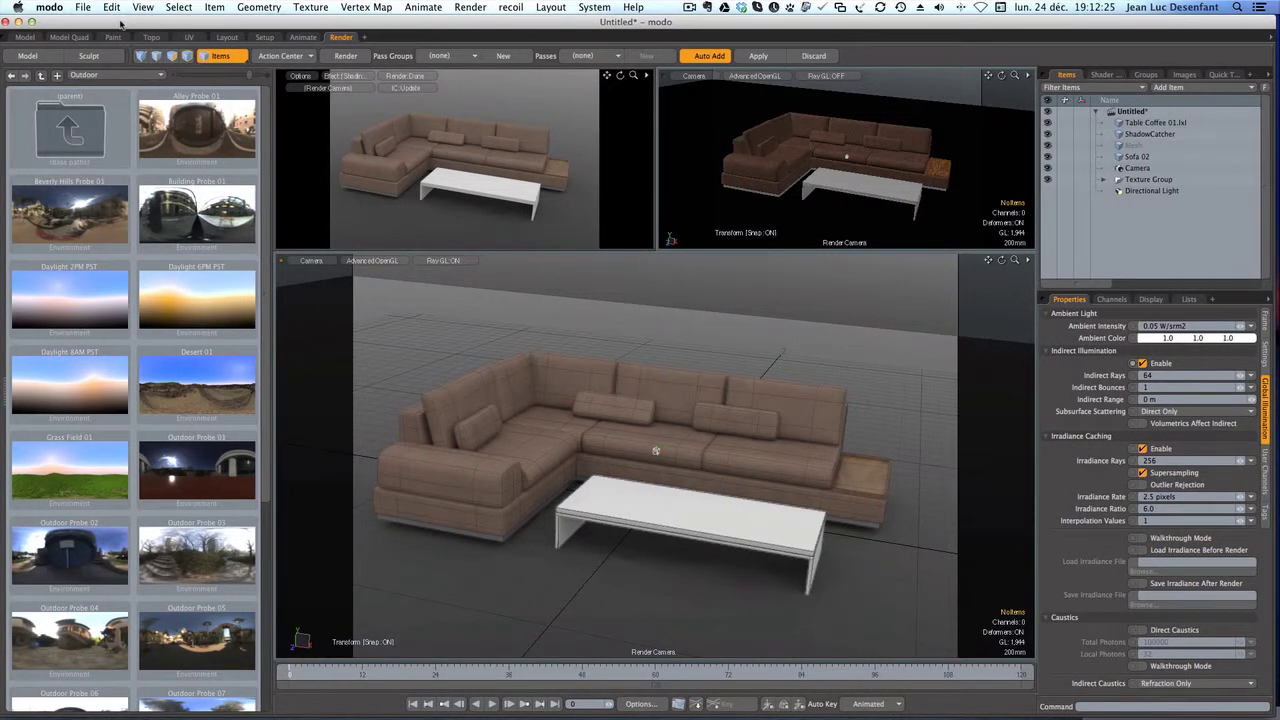
left_click(42, 77)
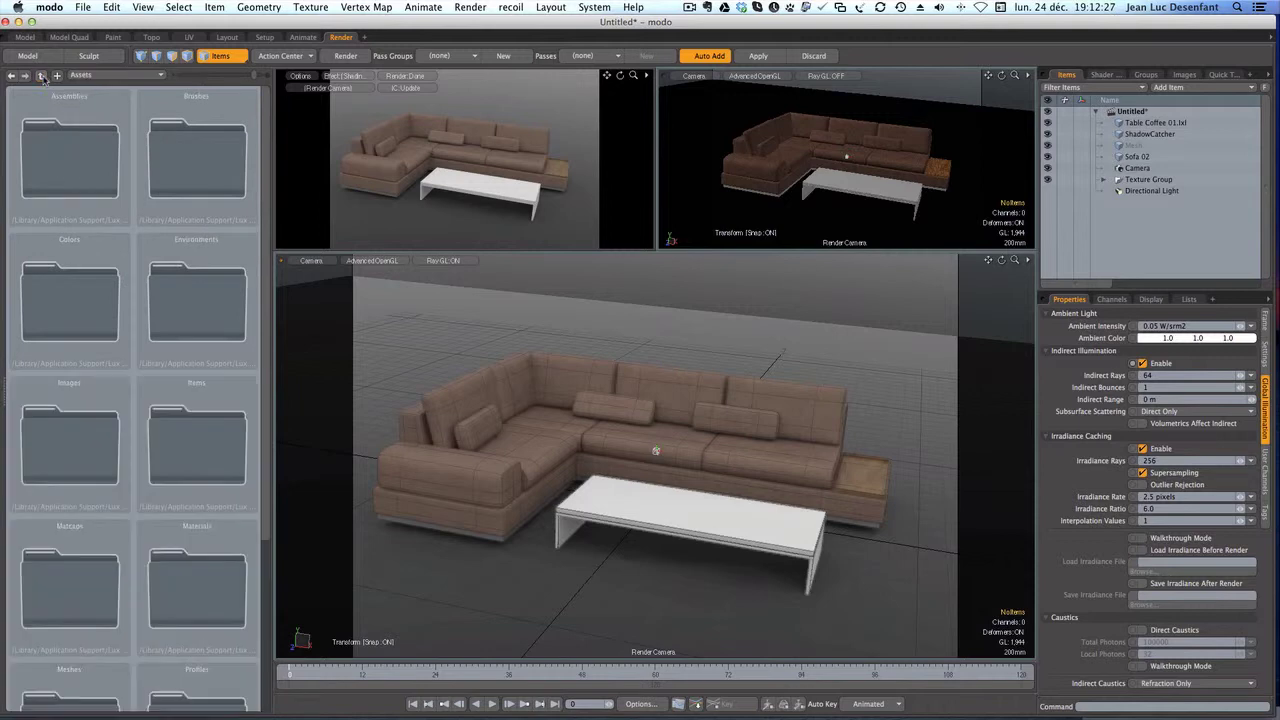
left_click(110, 77)
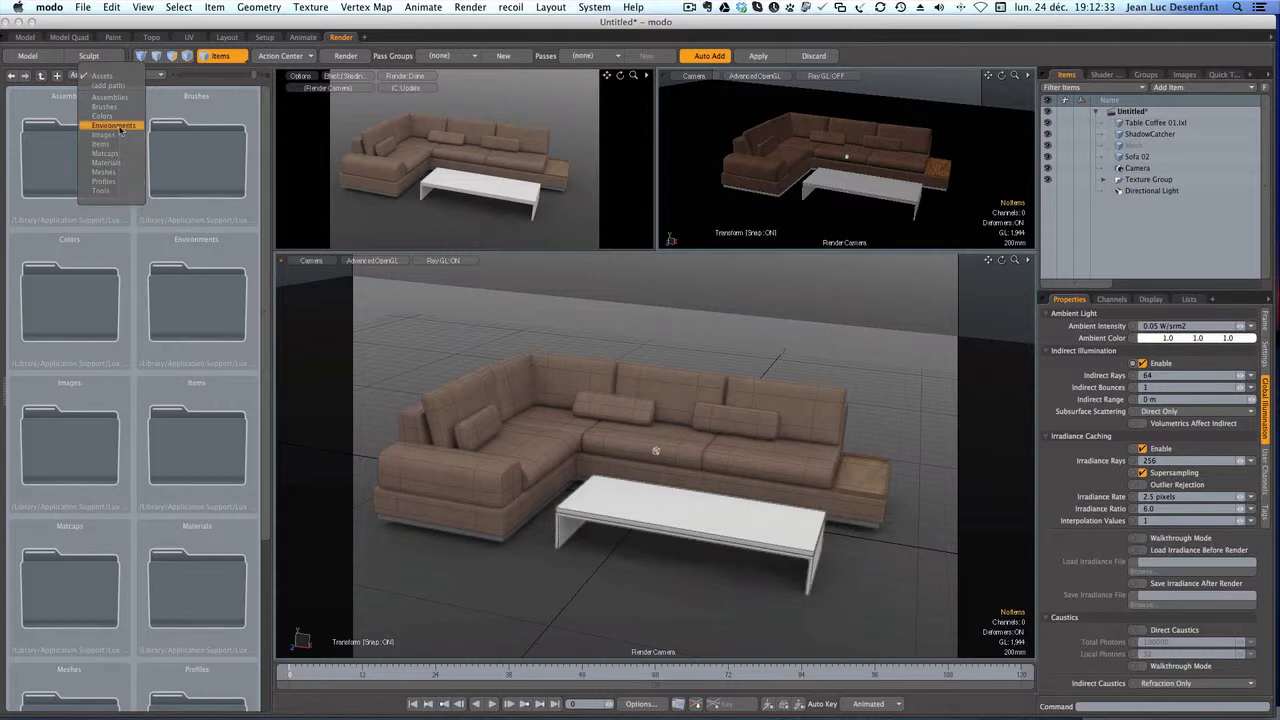
left_click(114, 126)
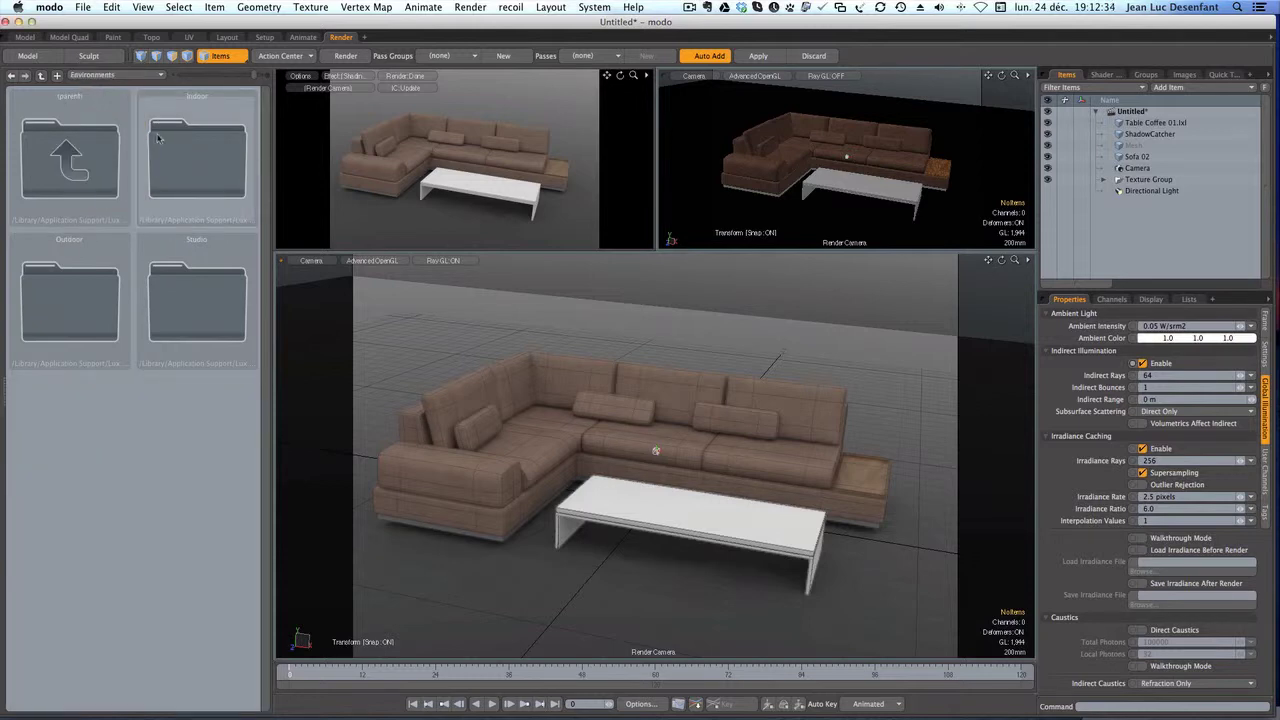
double_click(74, 294)
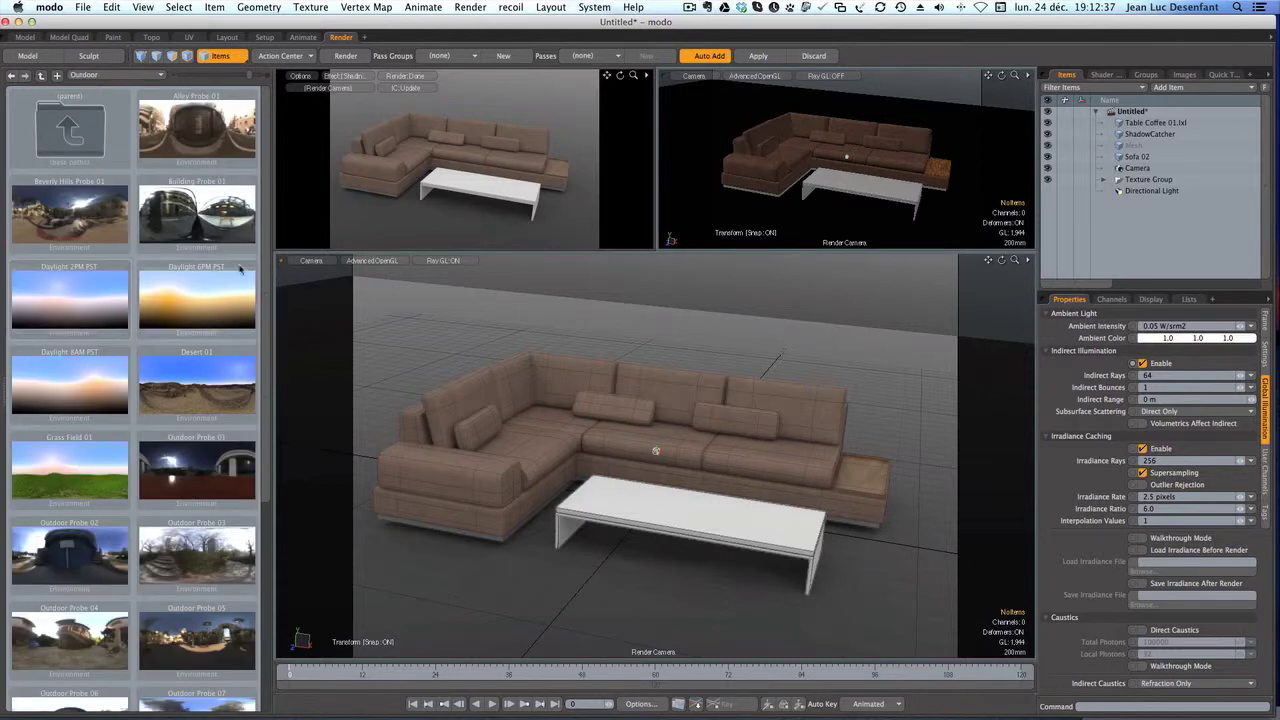
scroll(263, 284, "down", 5)
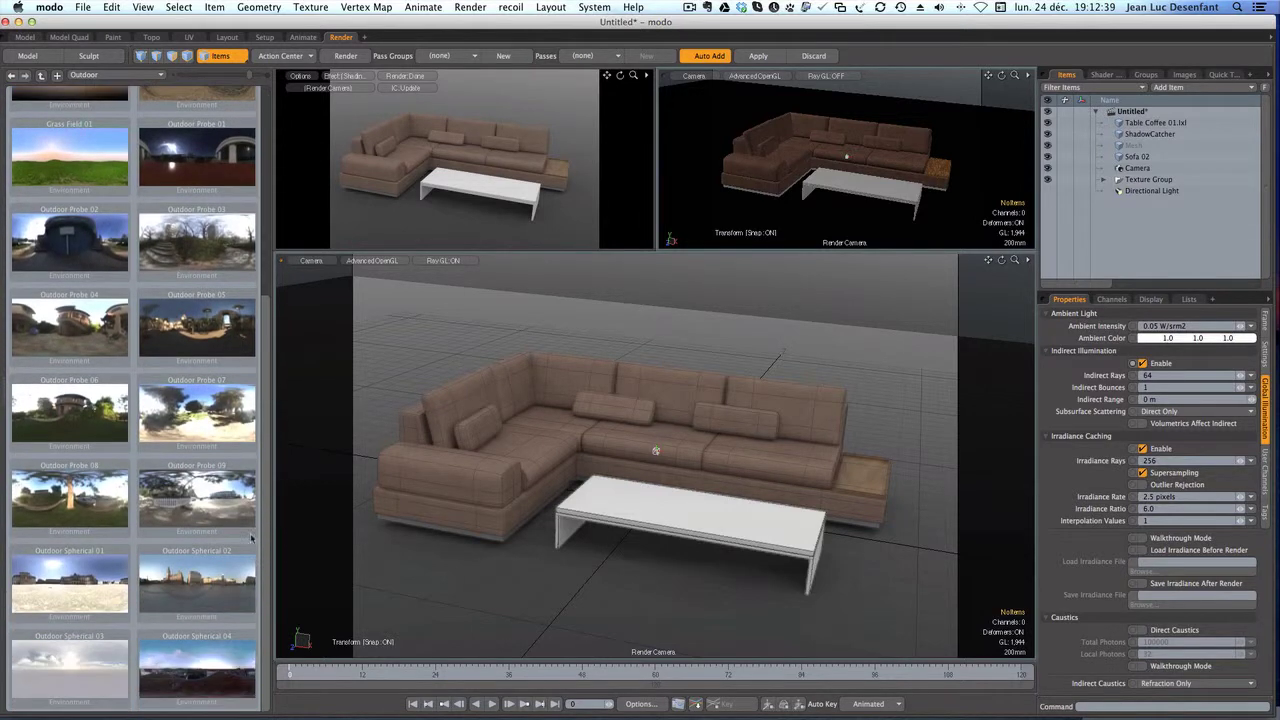
double_click(79, 670)
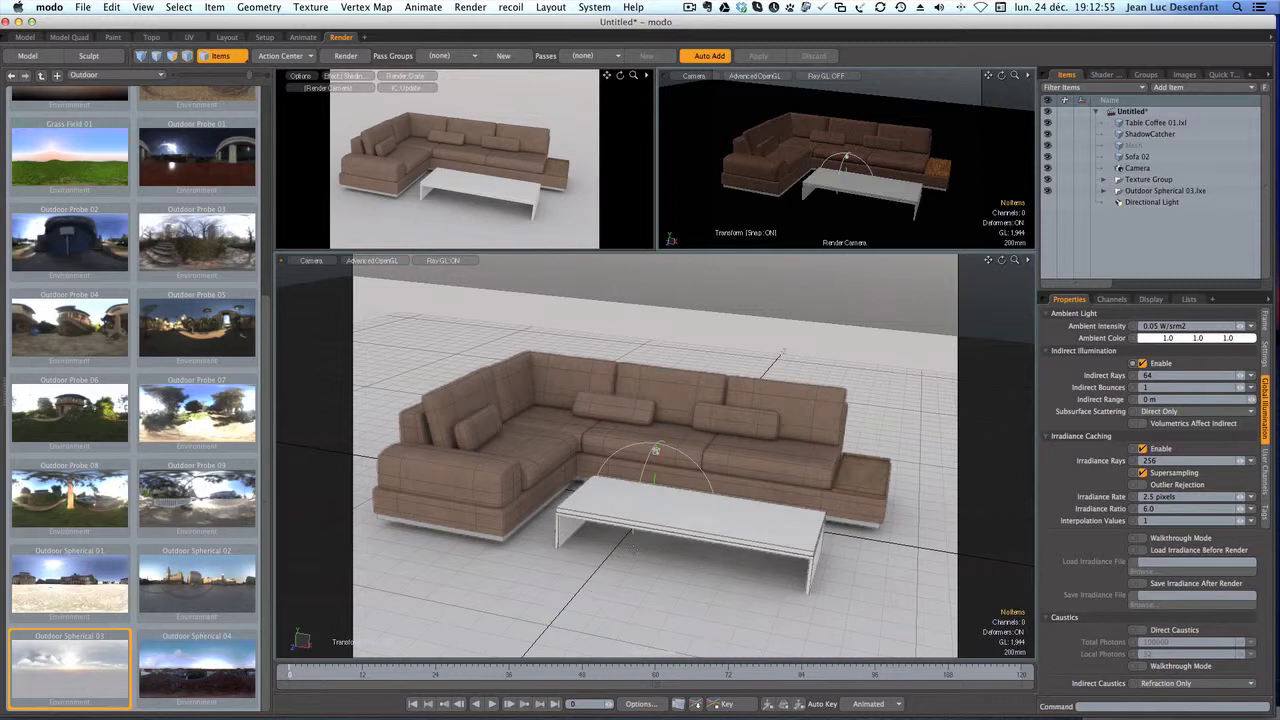
- Set the render item's frame size to 1600 pixels wide and 1200 pixels high
left_click(1102, 75)
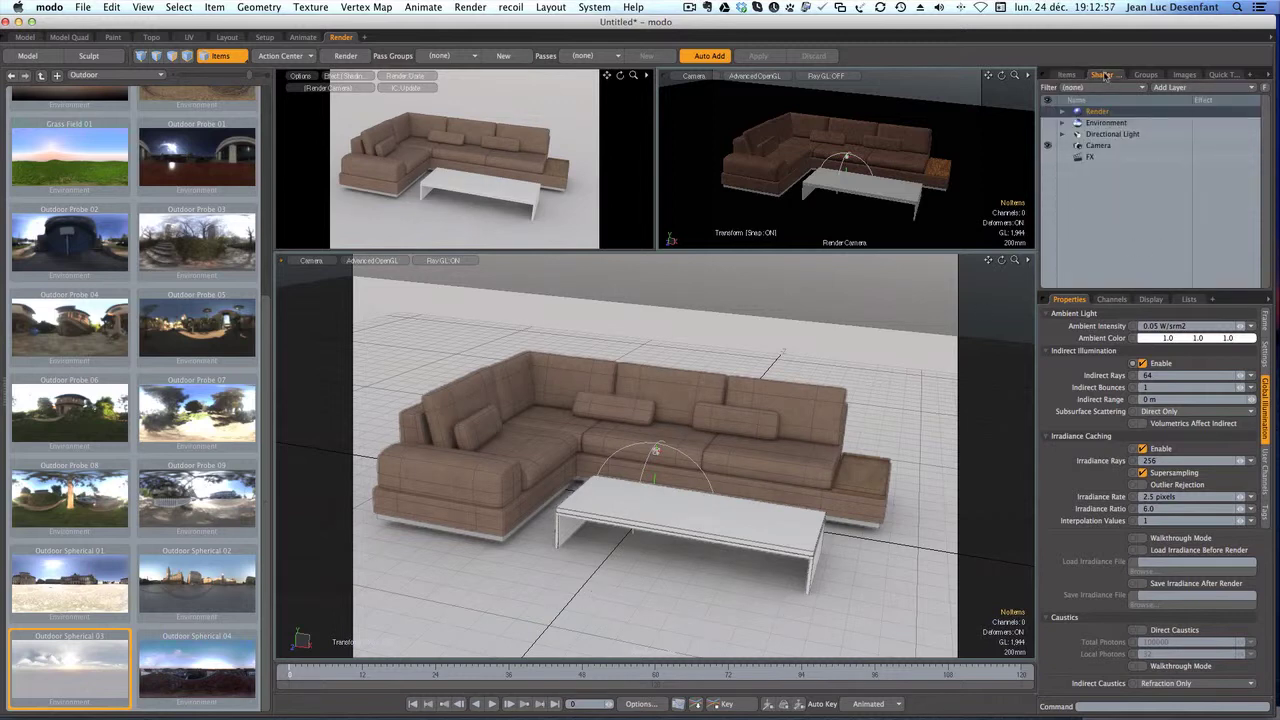
left_click(1096, 112)
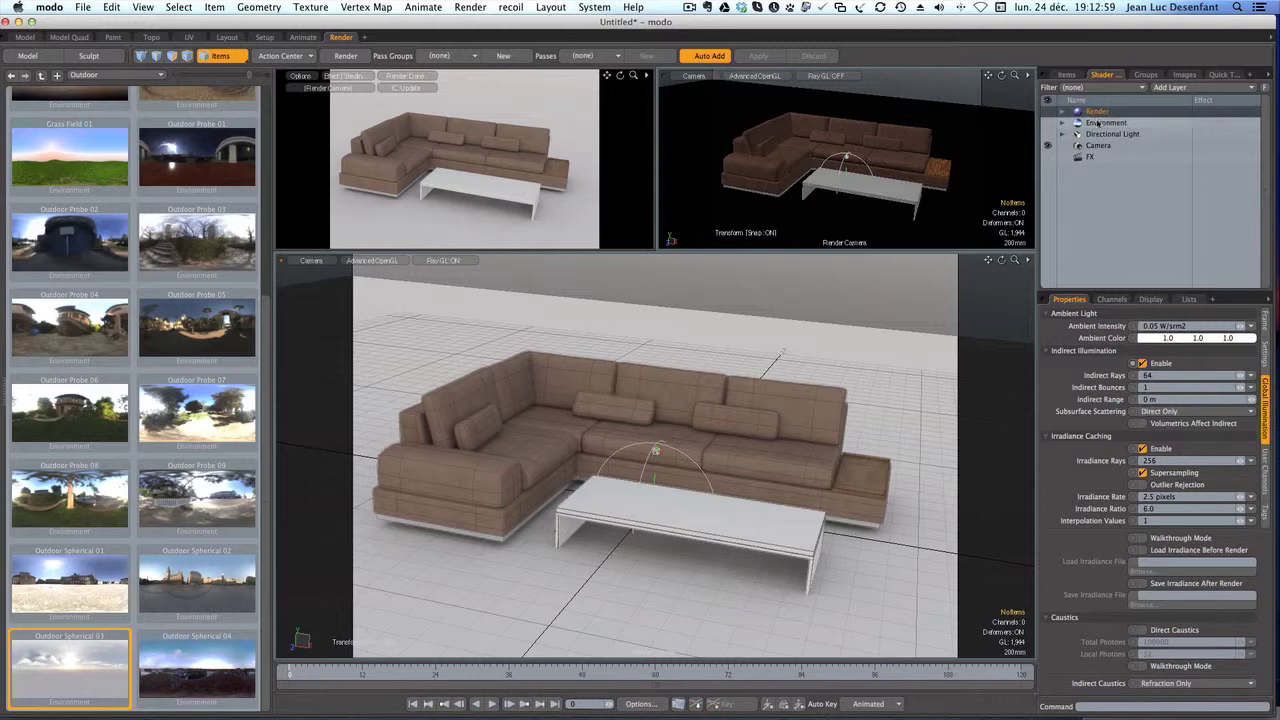
left_click(1264, 320)
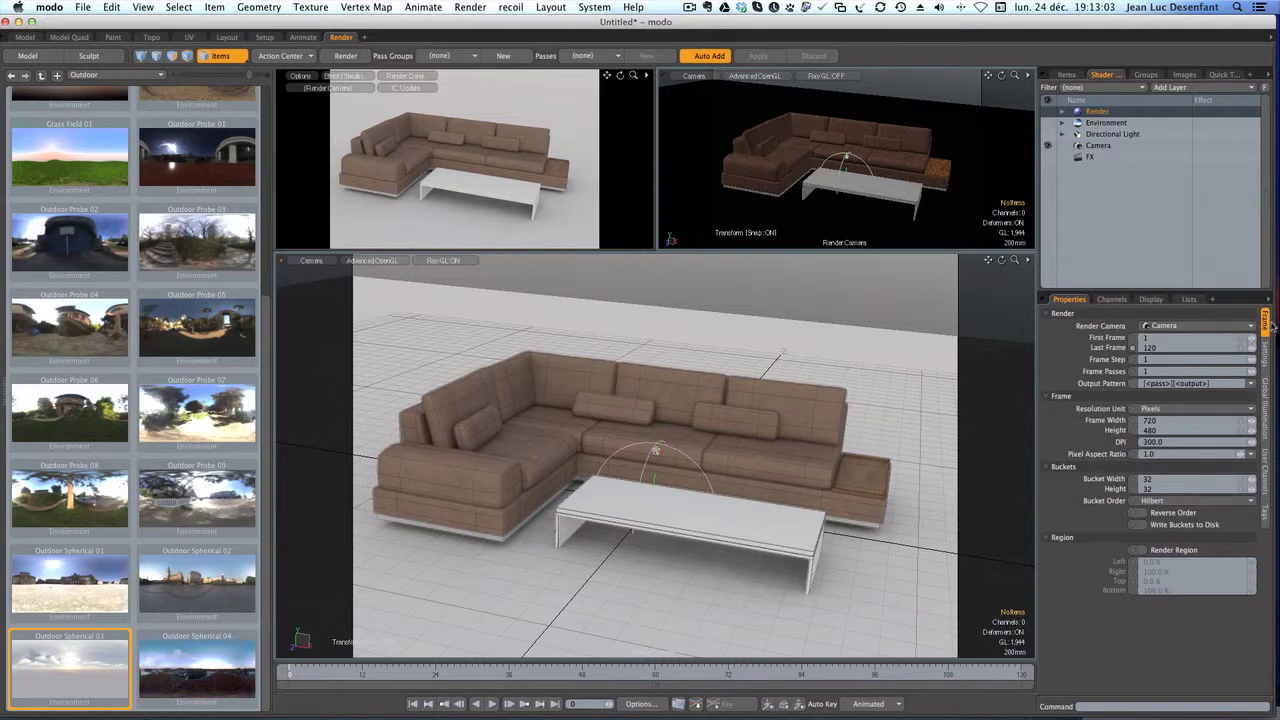
left_click(1136, 420)
left_click(1162, 429)
type("120")
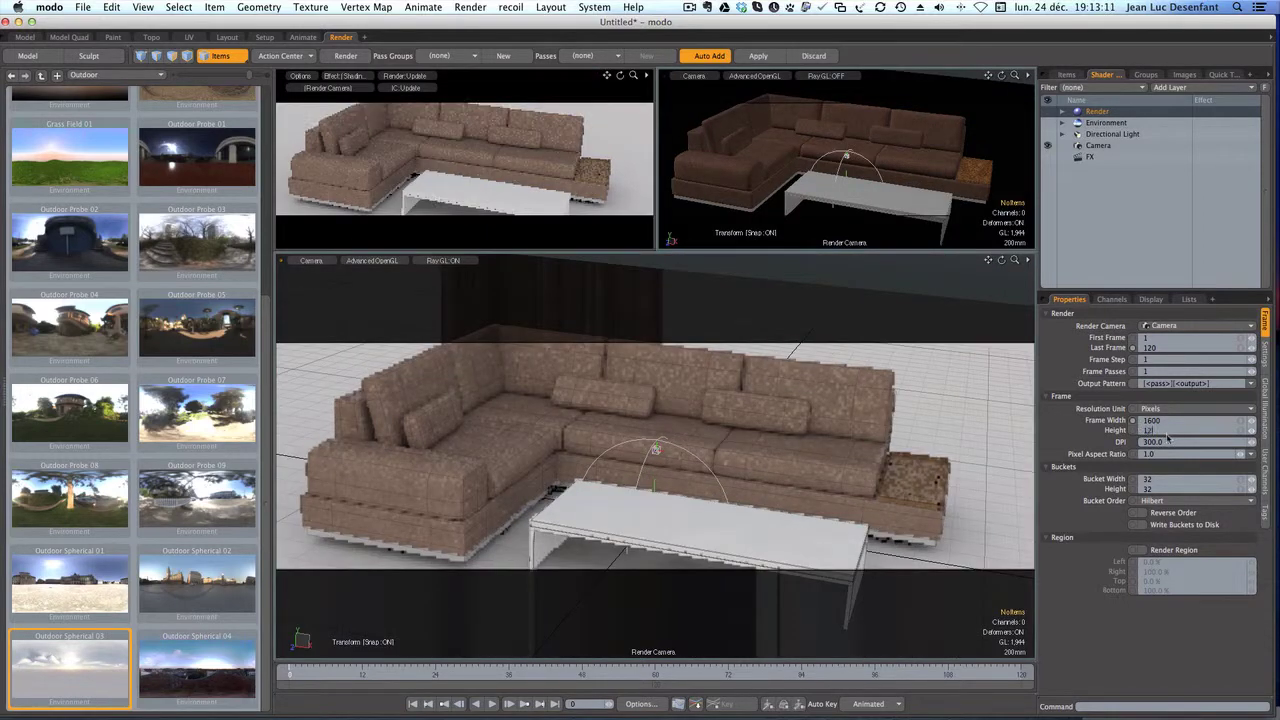
type("0")
key("Tab")
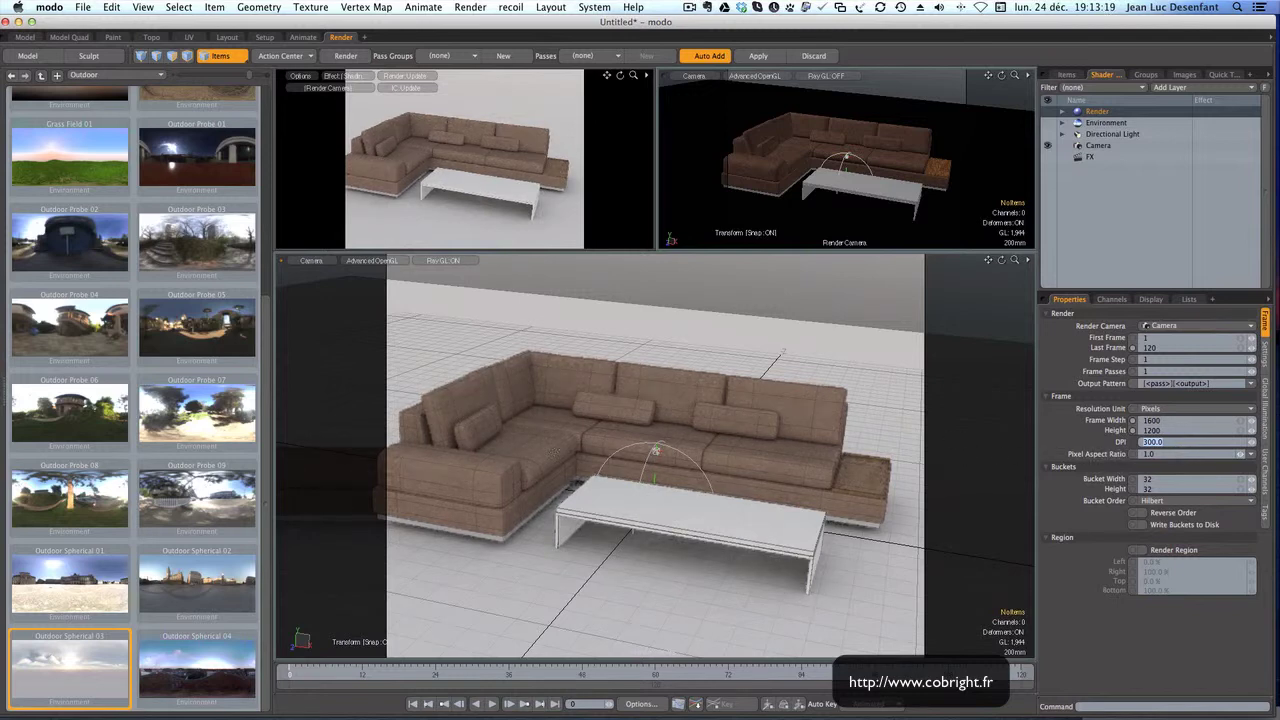
- Reframe the render camera so the whole sofa and coffee table are seen from a higher angle within the frame
left_click(575, 568)
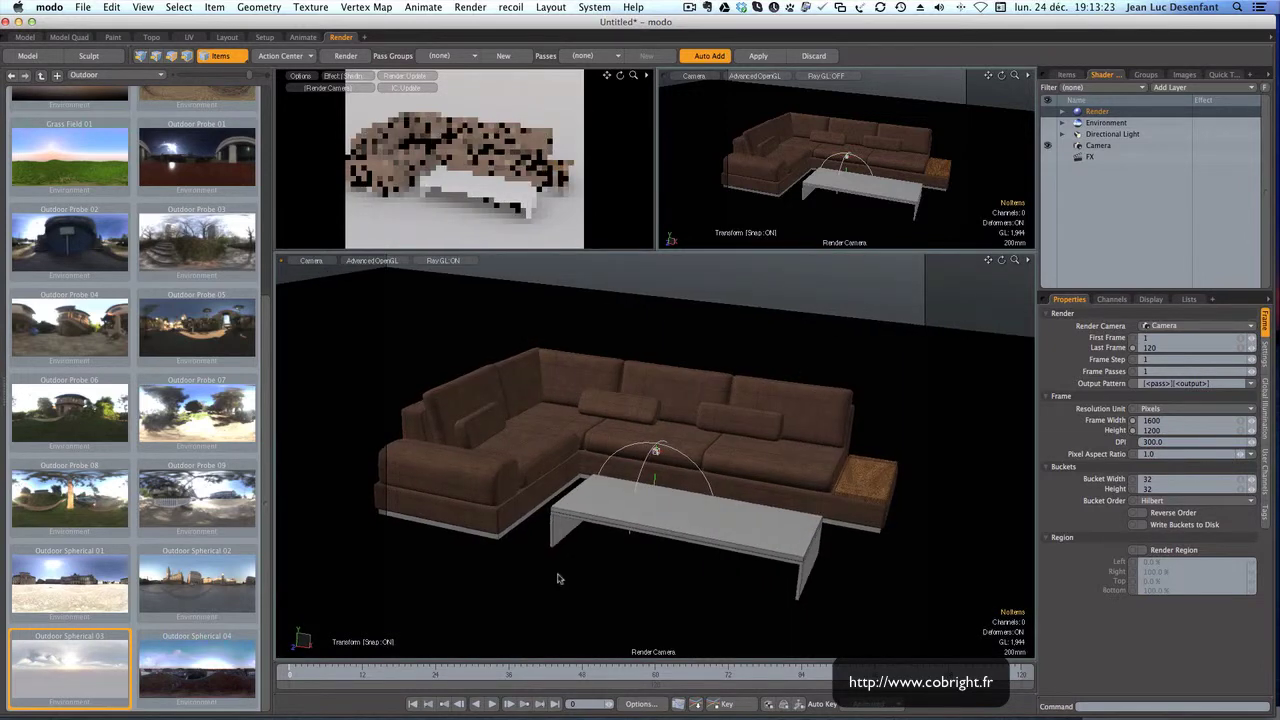
mouse_move(551, 563)
middle_mouse_down()
mouse_move(584, 566)
mouse_move(567, 558)
middle_mouse_up()
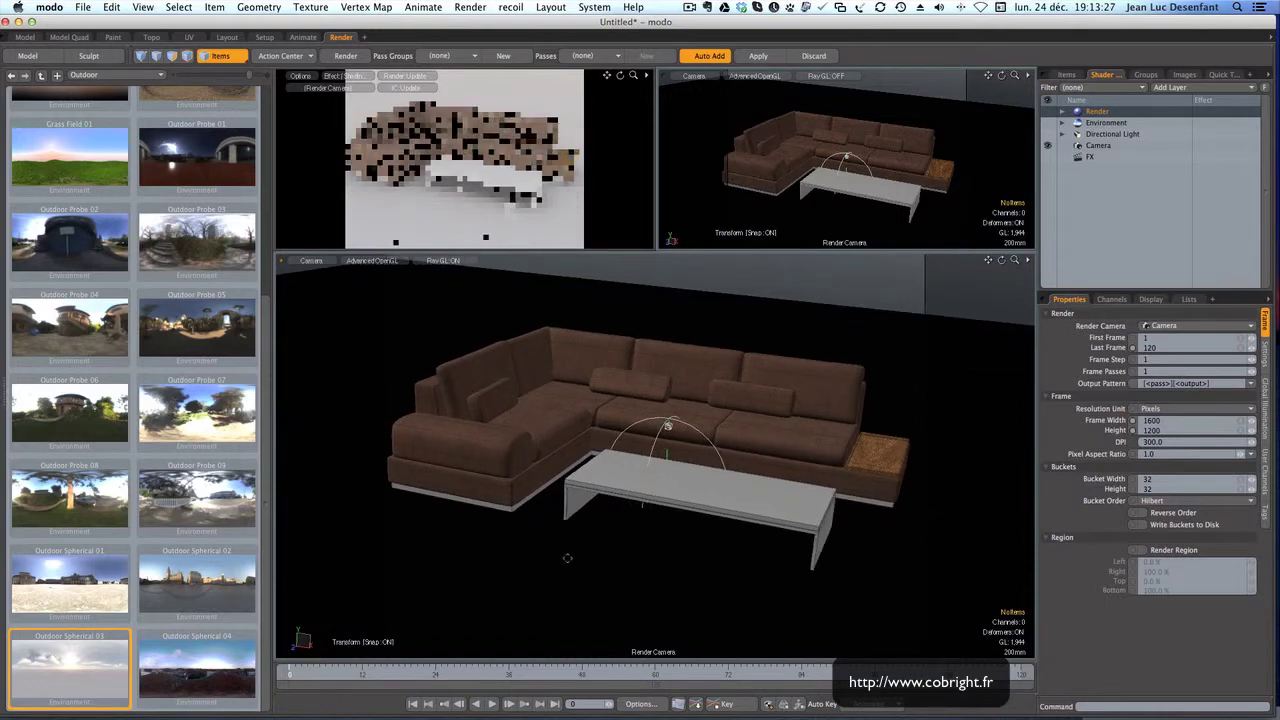
scroll(570, 558, "up", 3)
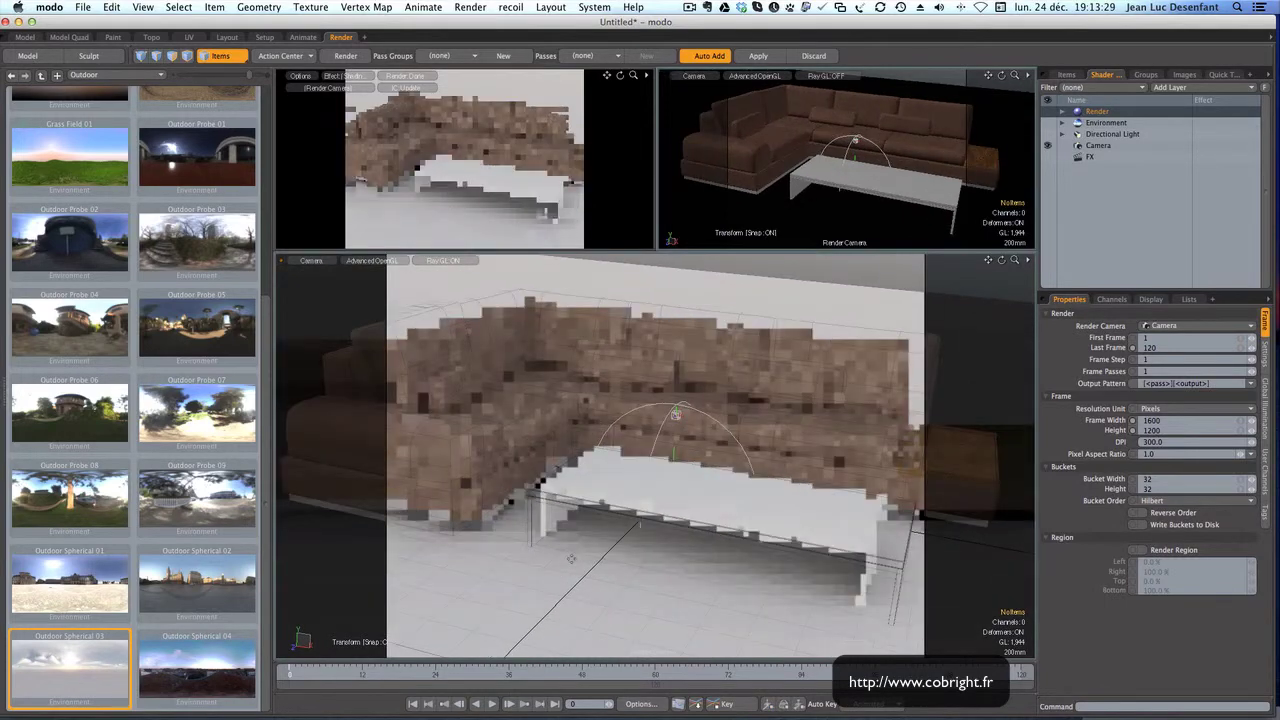
scroll(571, 558, "down", 4)
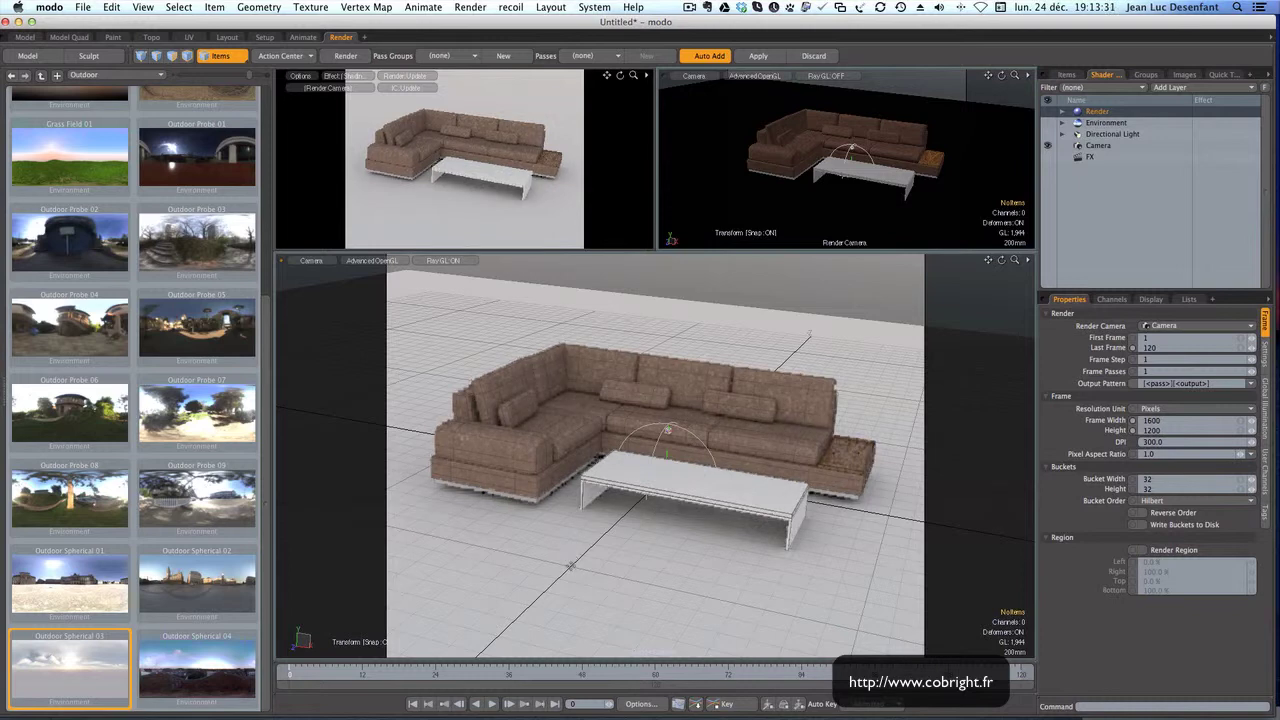
left_click_drag(590, 572, 580, 620, "alt")
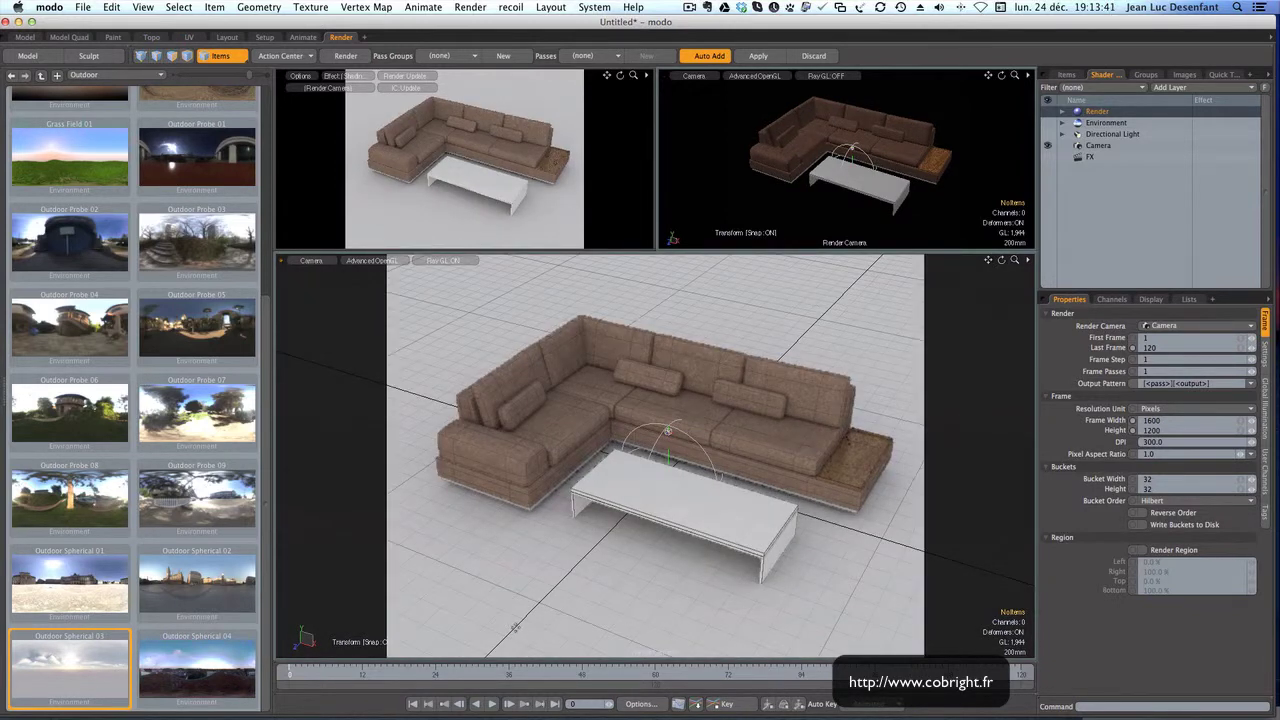
- Render the scene and save the resulting image as moRendu.tif in TIF format in the Bureau folder
left_click(350, 55)
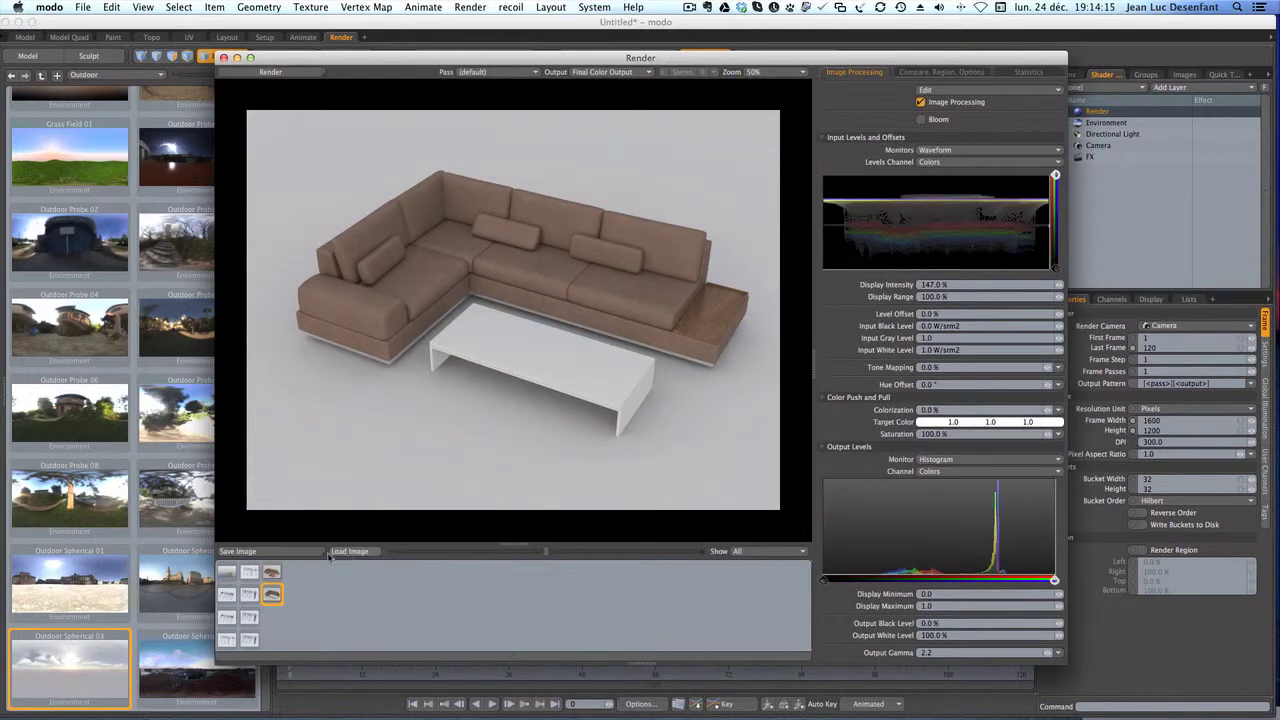
left_click(294, 553)
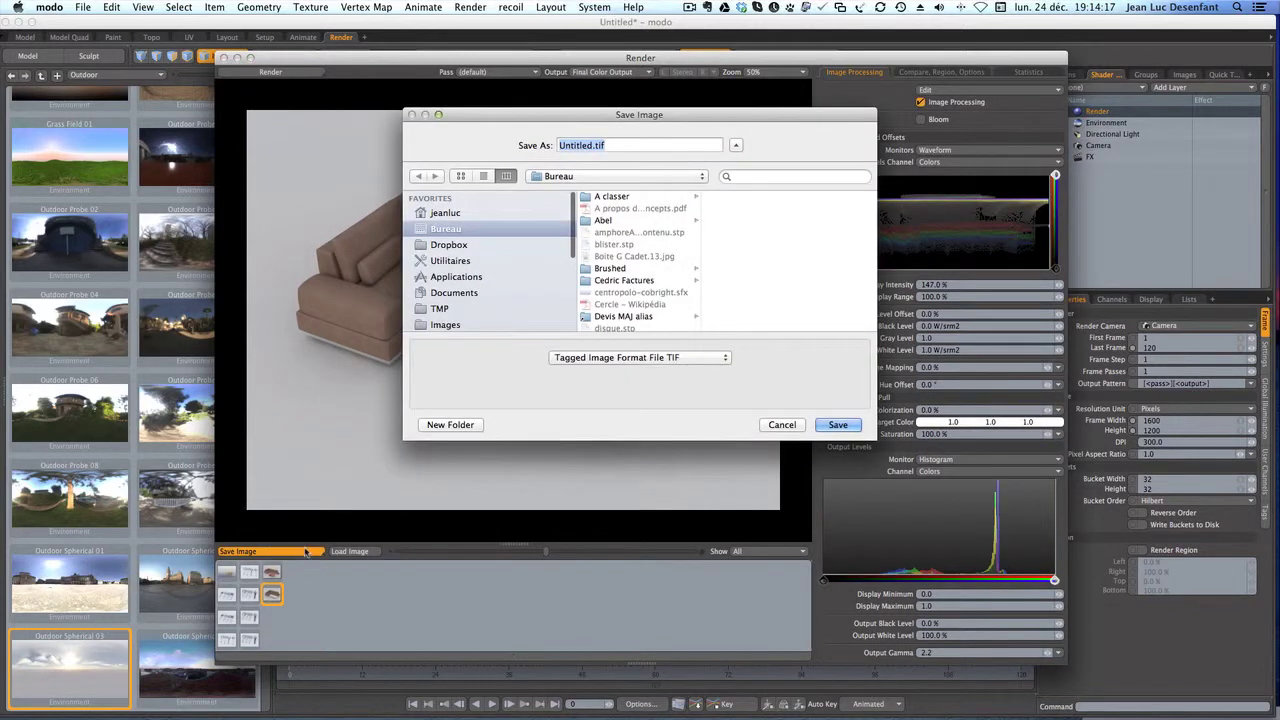
left_click(594, 144)
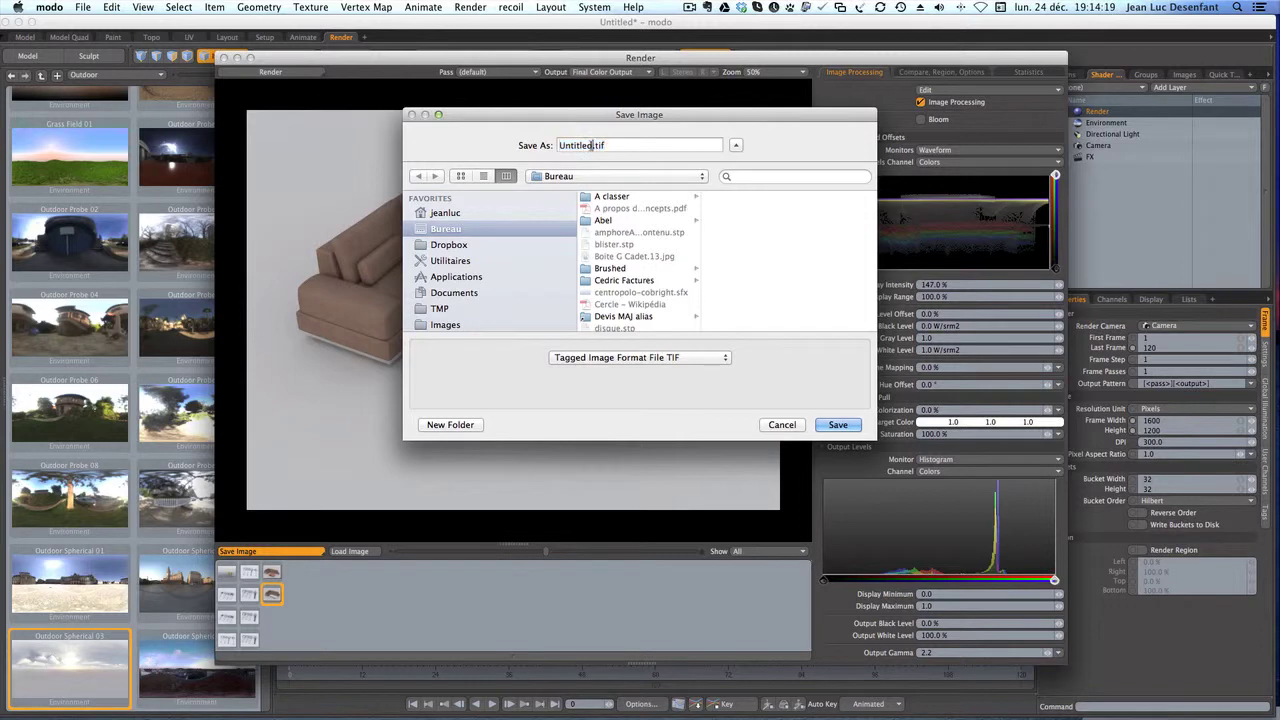
key("alt+shift+Left")
type("moRend")
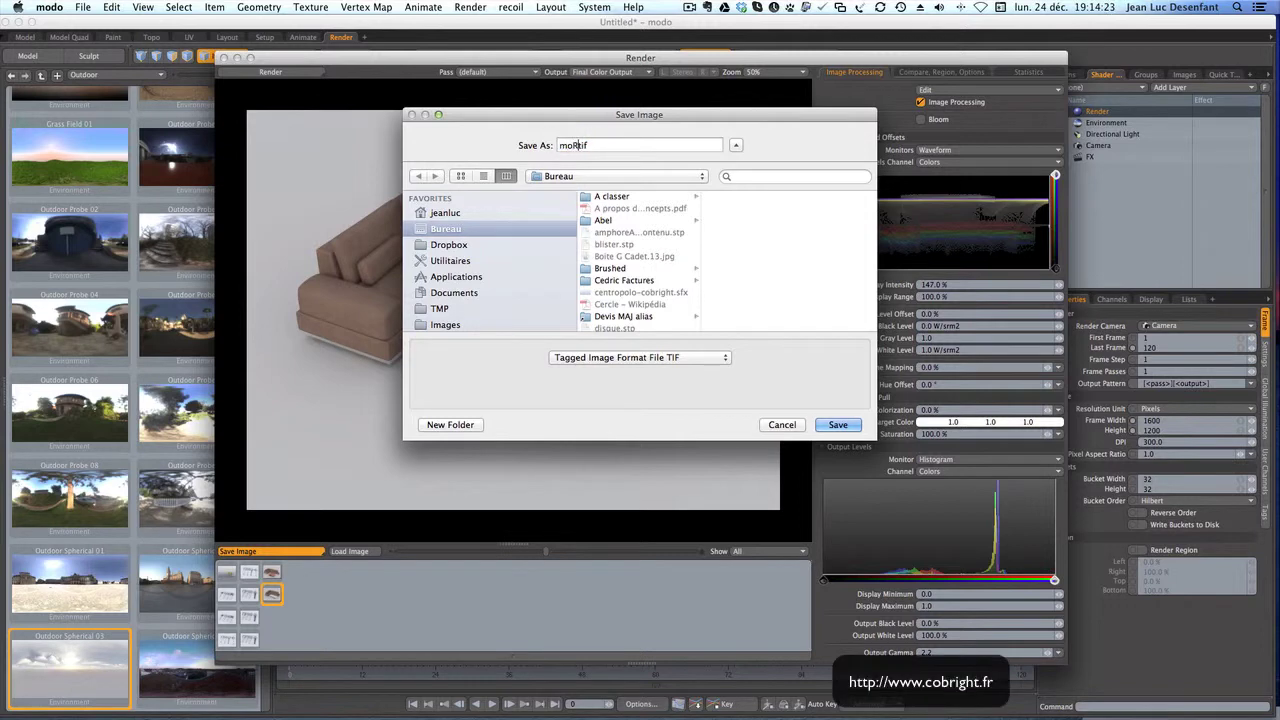
type("u")
key("Right")
left_click(828, 428)
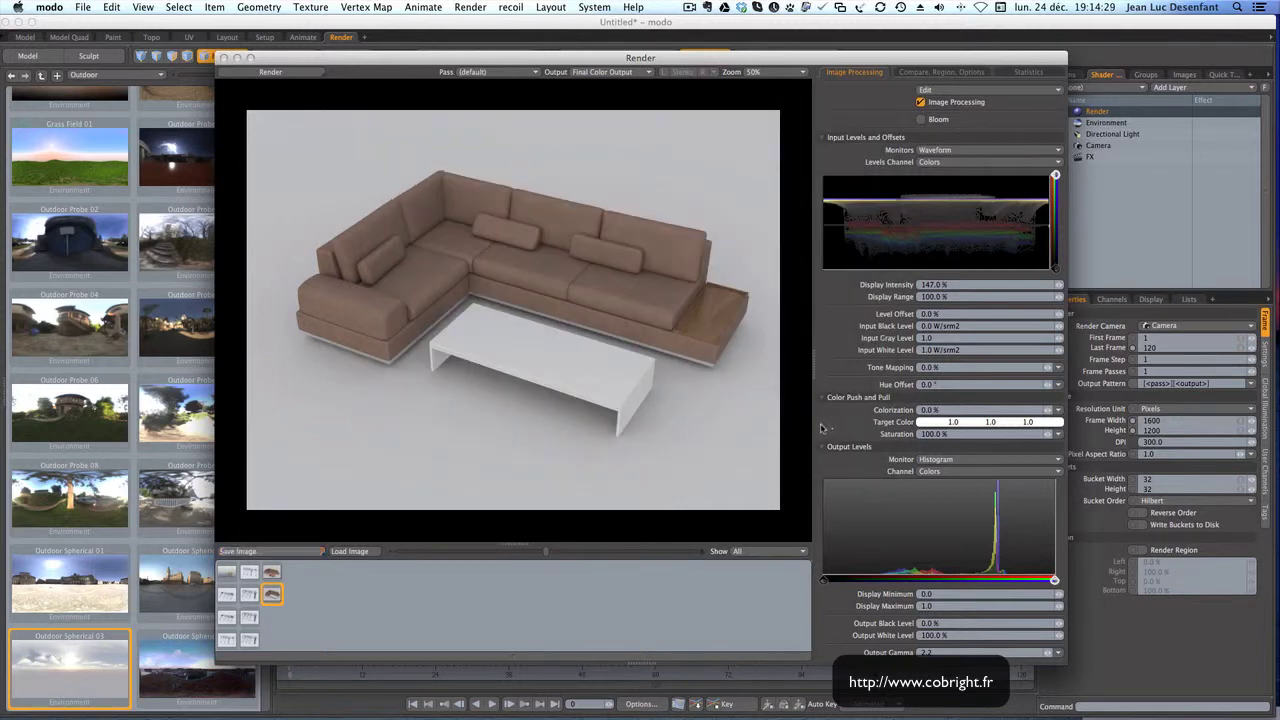
- Close the render window and quit modo without saving the scene
left_click(224, 57)
left_click(55, 8)
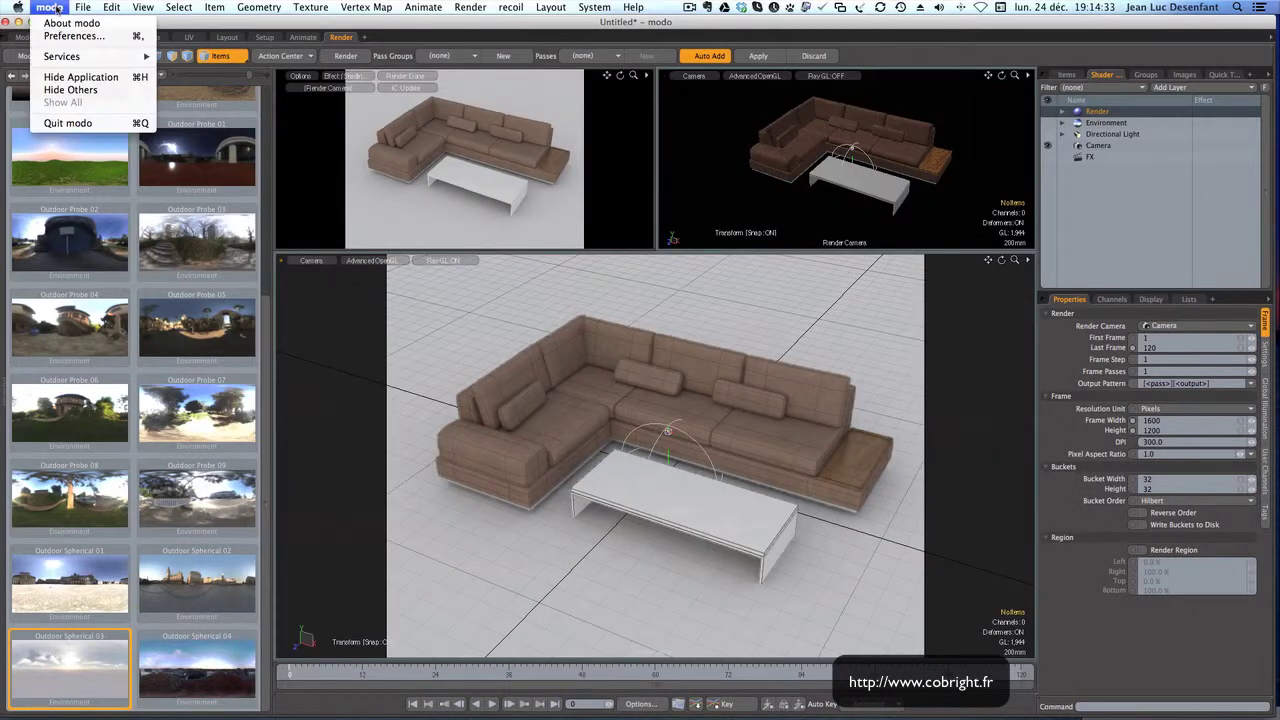
left_click(90, 124)
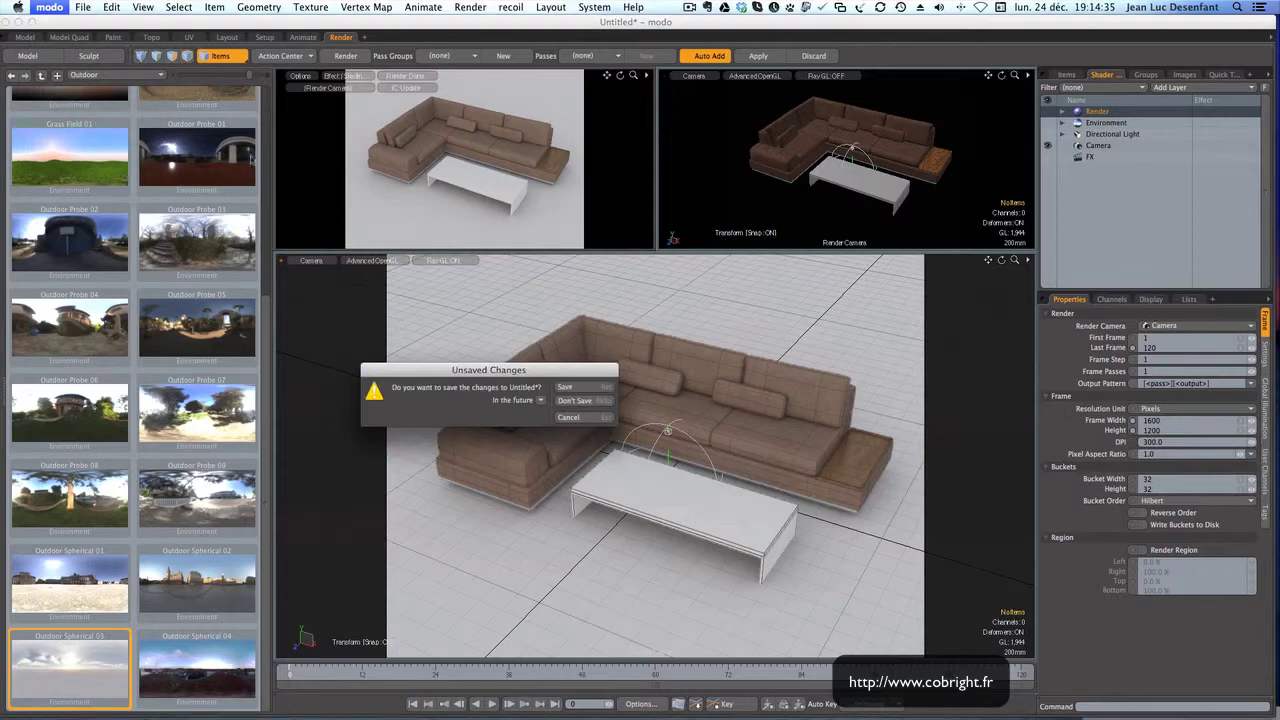
left_click(574, 400)
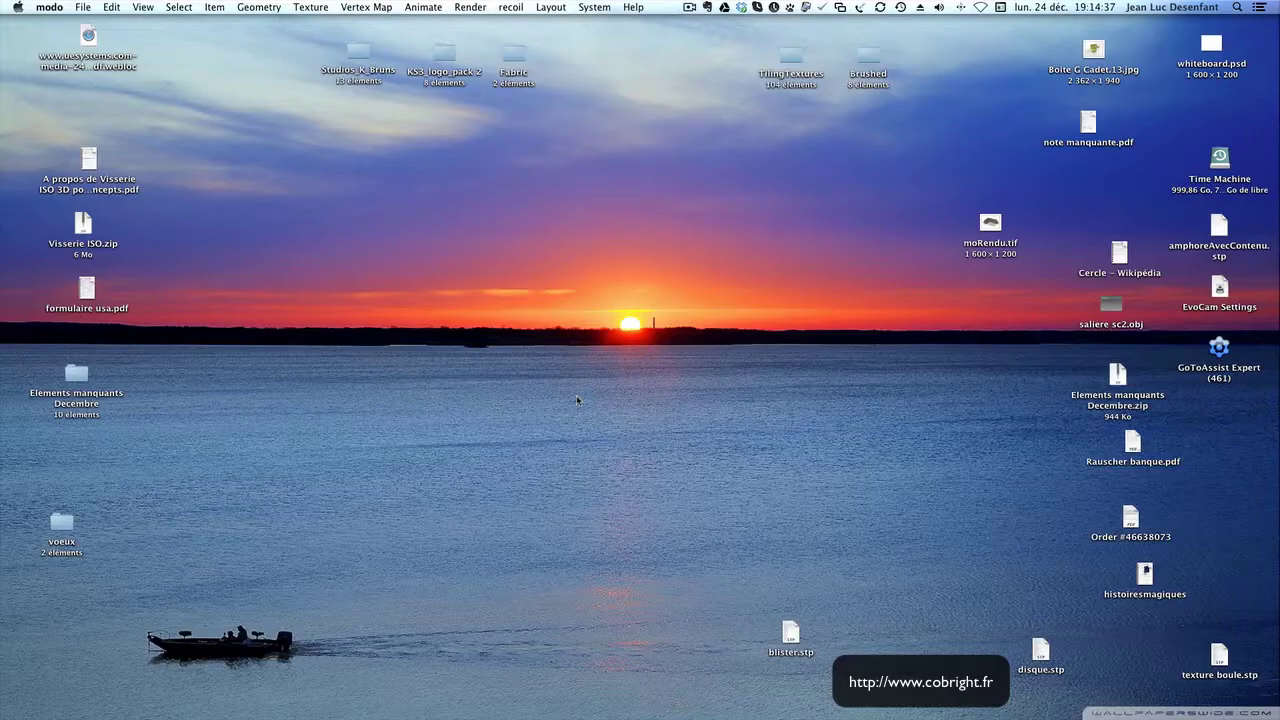
- Open the moRendu.tif image from the desktop in Aperçu
left_click(990, 226)
double_click(990, 226)
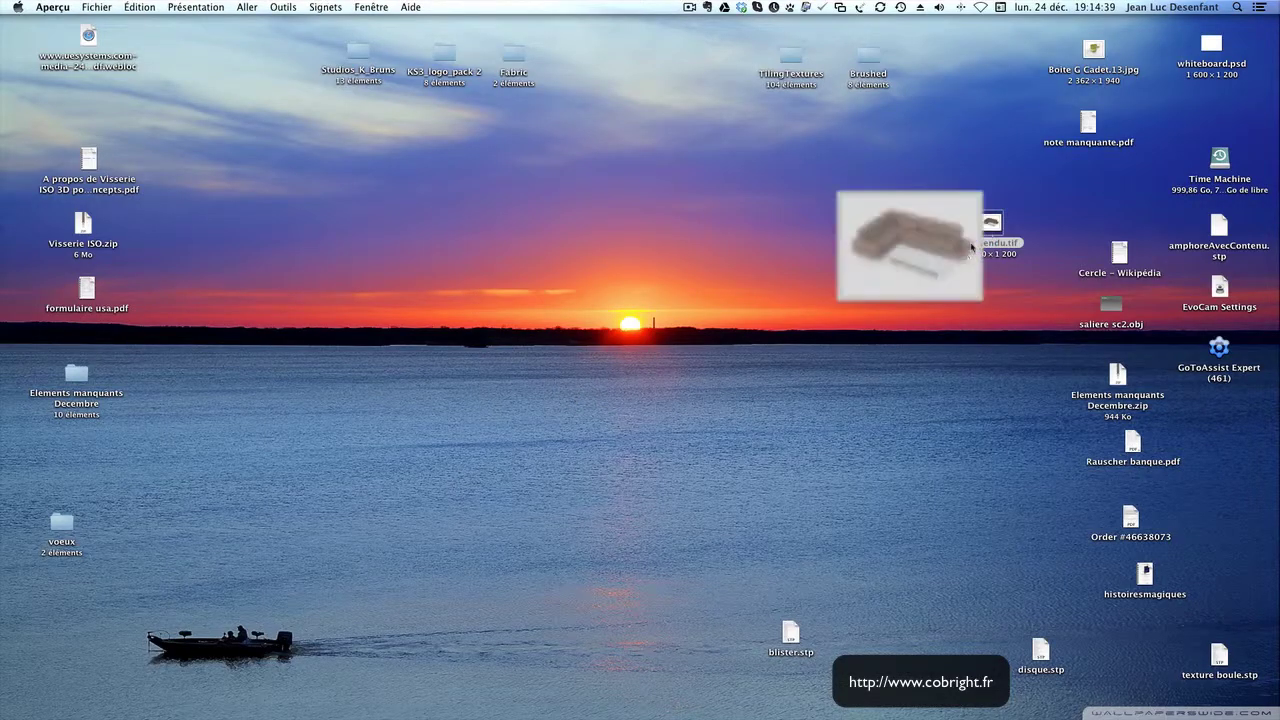